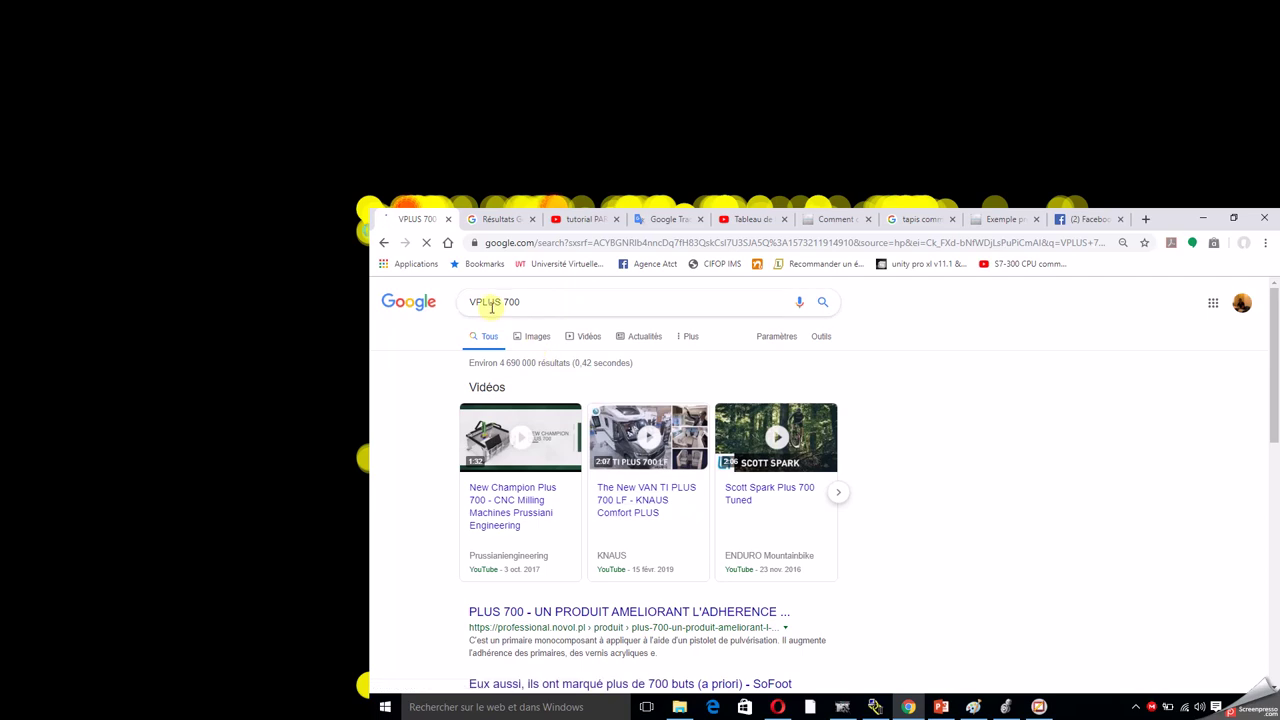
# - Search Google Images for PVPLUS 700 and preview the eBay picture of the Allen Bradley PanelView Plus 700 screen protector
pyautogui.click(476, 303)
pyautogui.write('E')
pyautogui.press('Return')
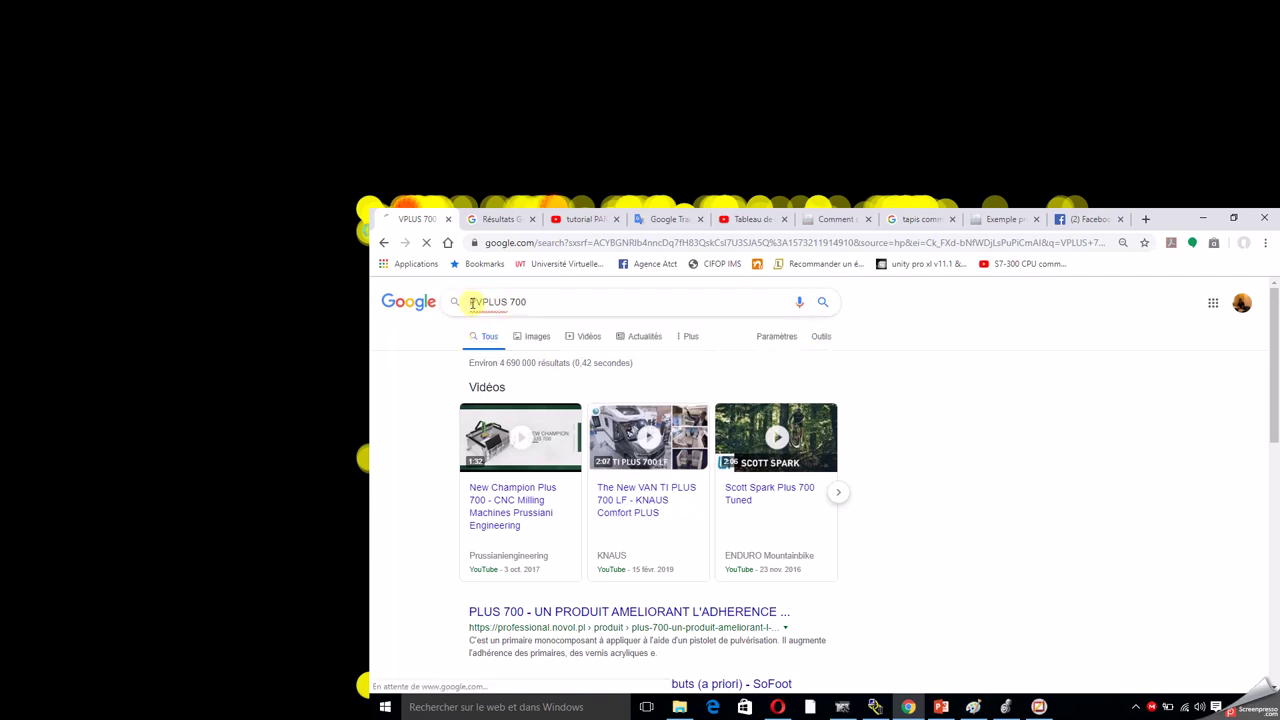
pyautogui.click(531, 340)
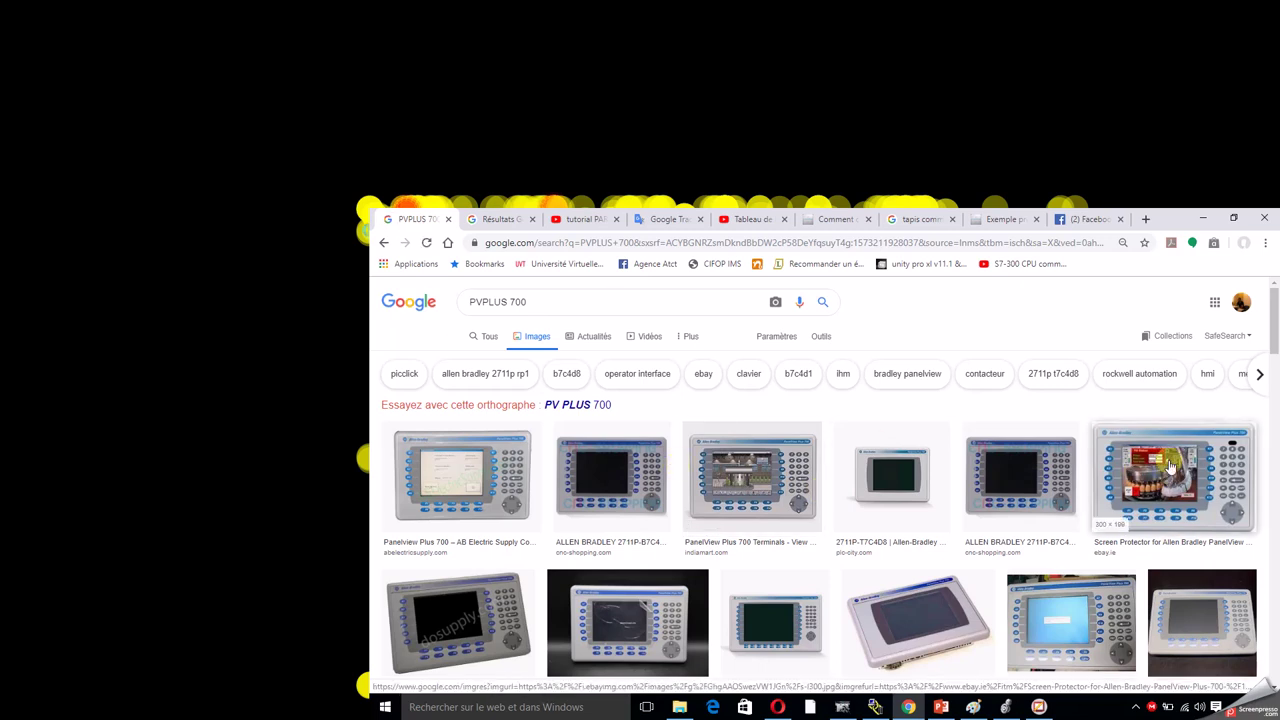
pyautogui.click(1170, 466)
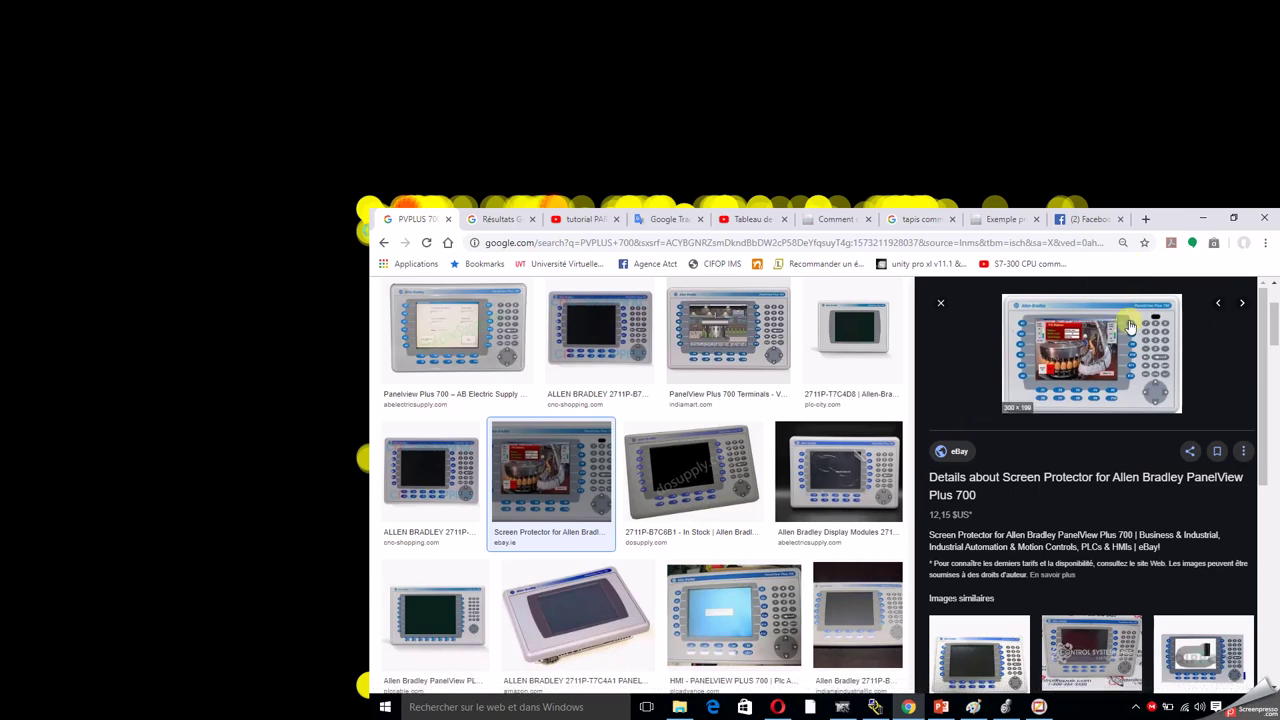
pyautogui.click(1211, 216)
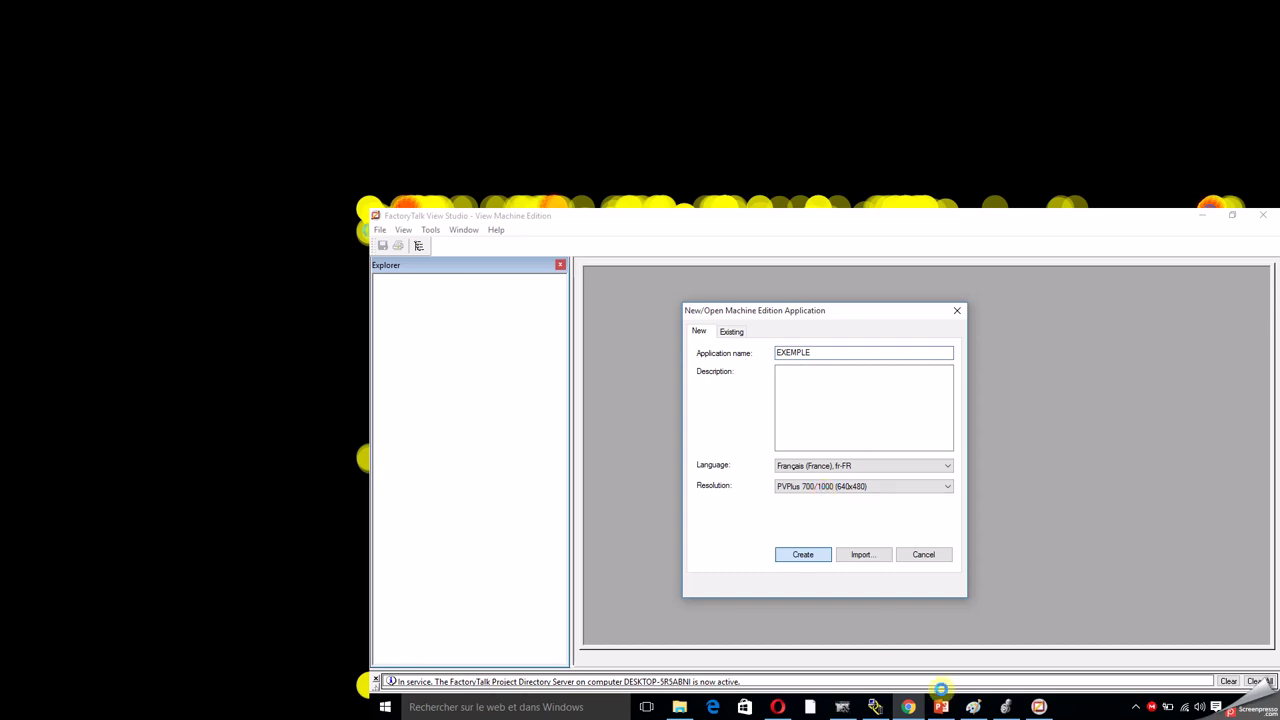
# - Review the conveyor and control panel sketch in Paint, and the RSLinx architecture slide in PowerPoint
pyautogui.click(975, 707)
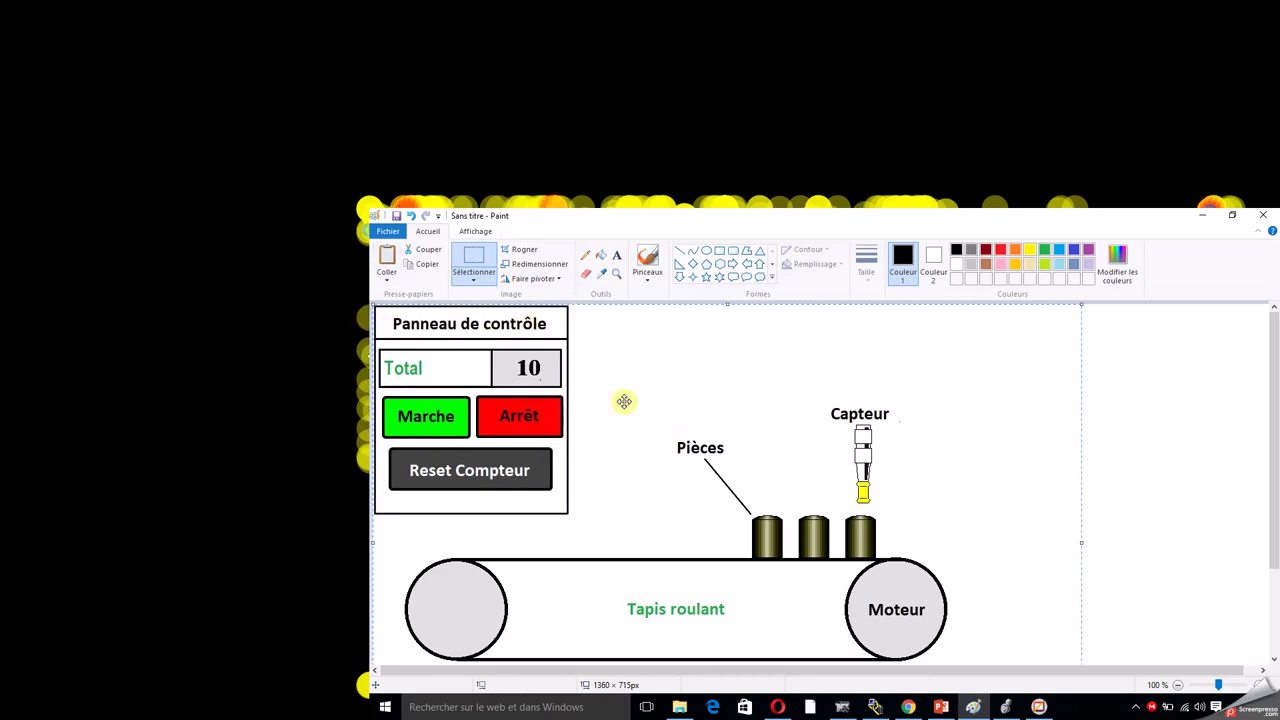
pyautogui.click(1202, 214)
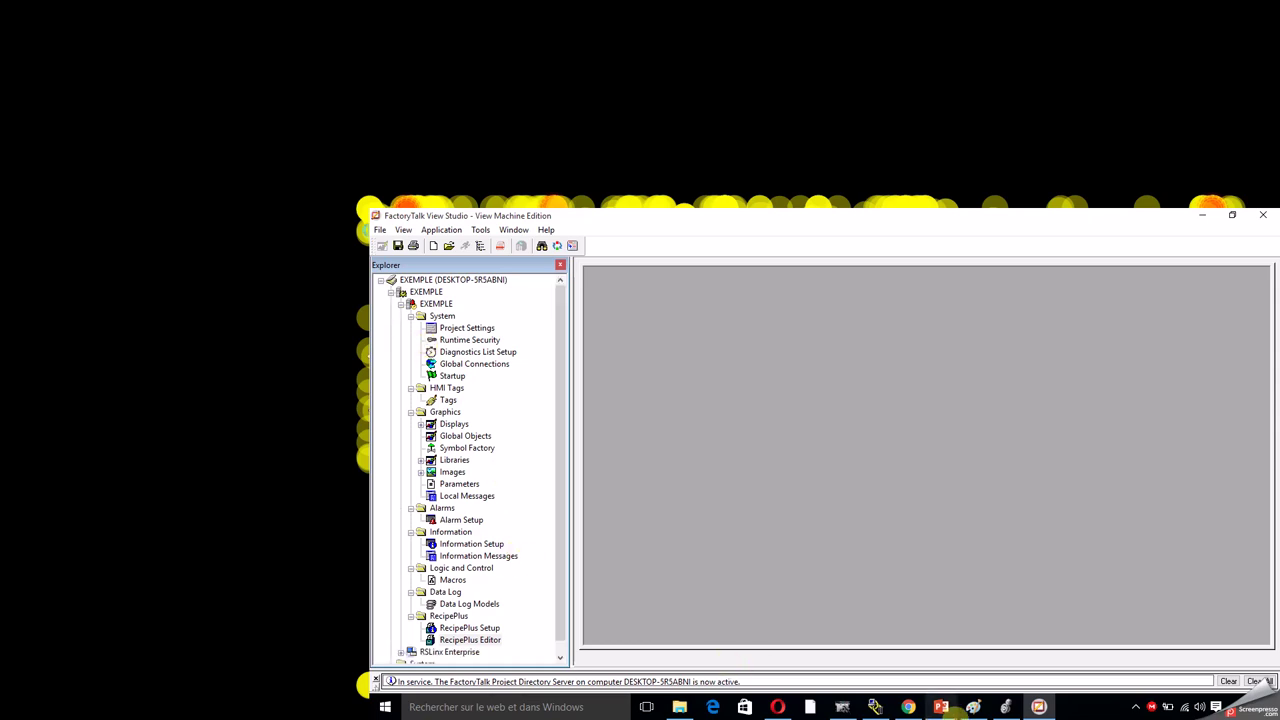
pyautogui.click(938, 708)
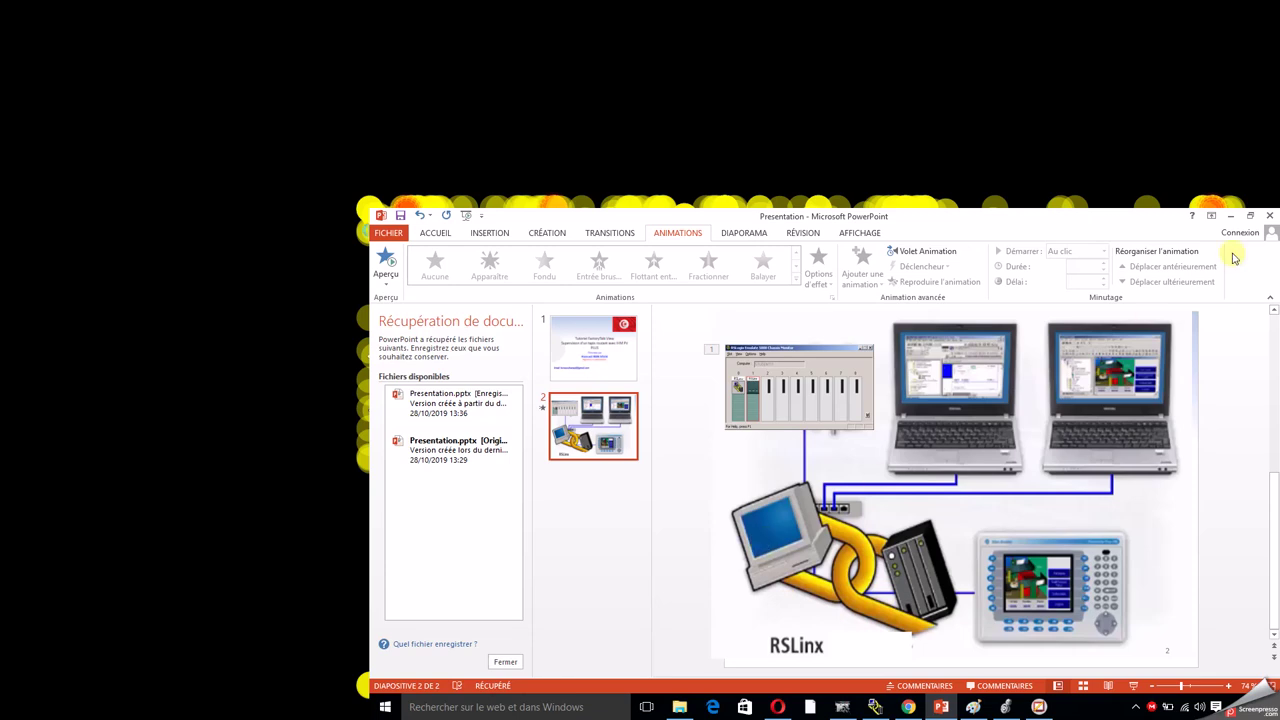
pyautogui.click(1229, 215)
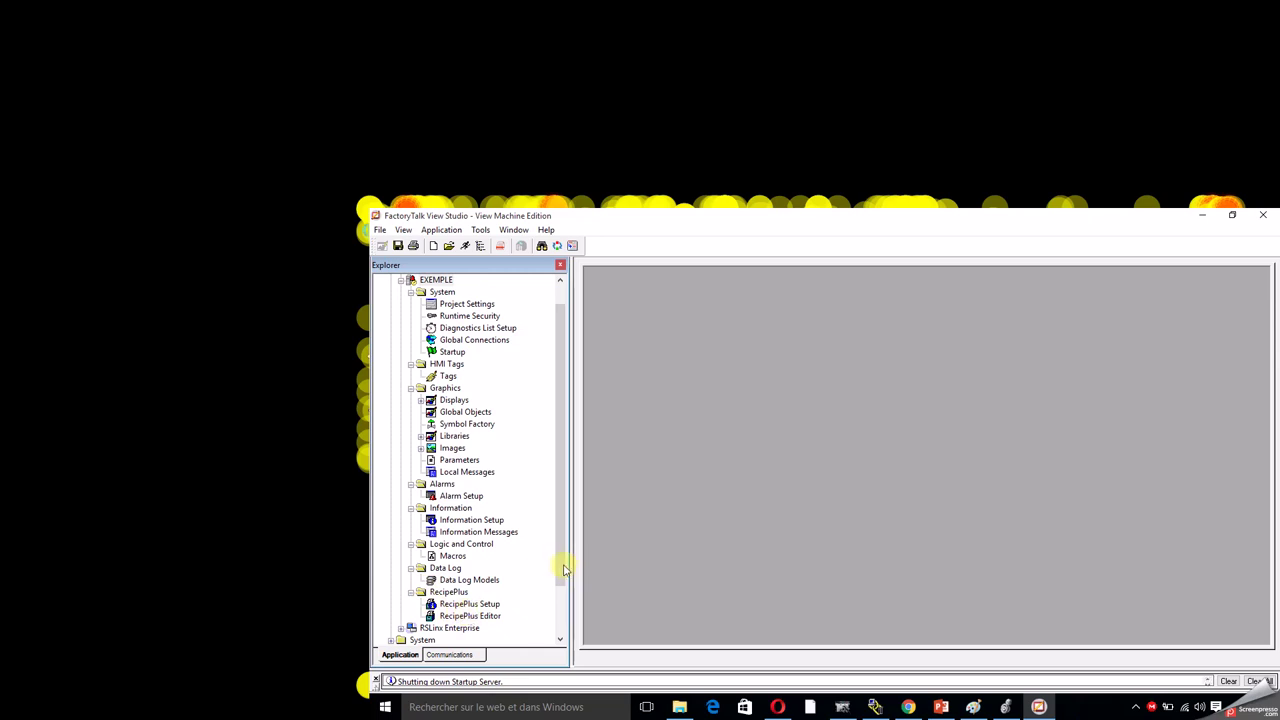
# - Open the RSLinx Enterprise Communication Setup of the EXEMPLE application with a new runtime configuration
pyautogui.click(410, 638)
pyautogui.doubleClick(405, 618)
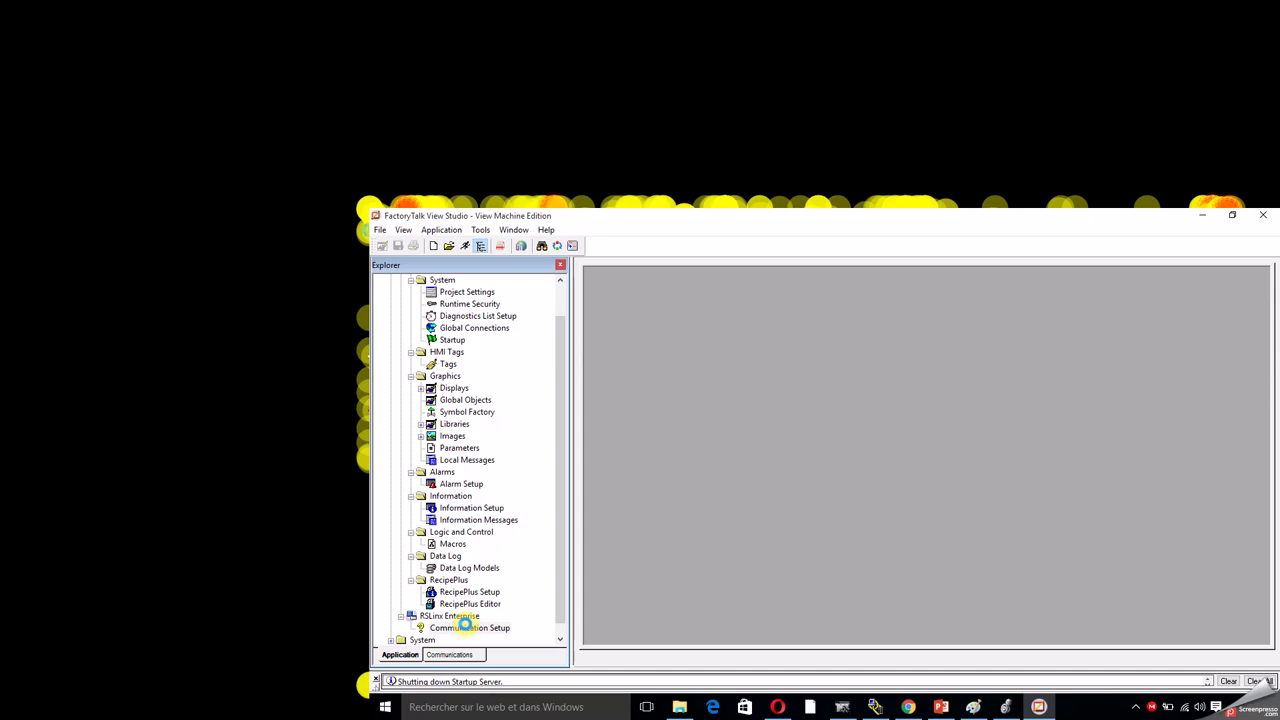
pyautogui.doubleClick(465, 626)
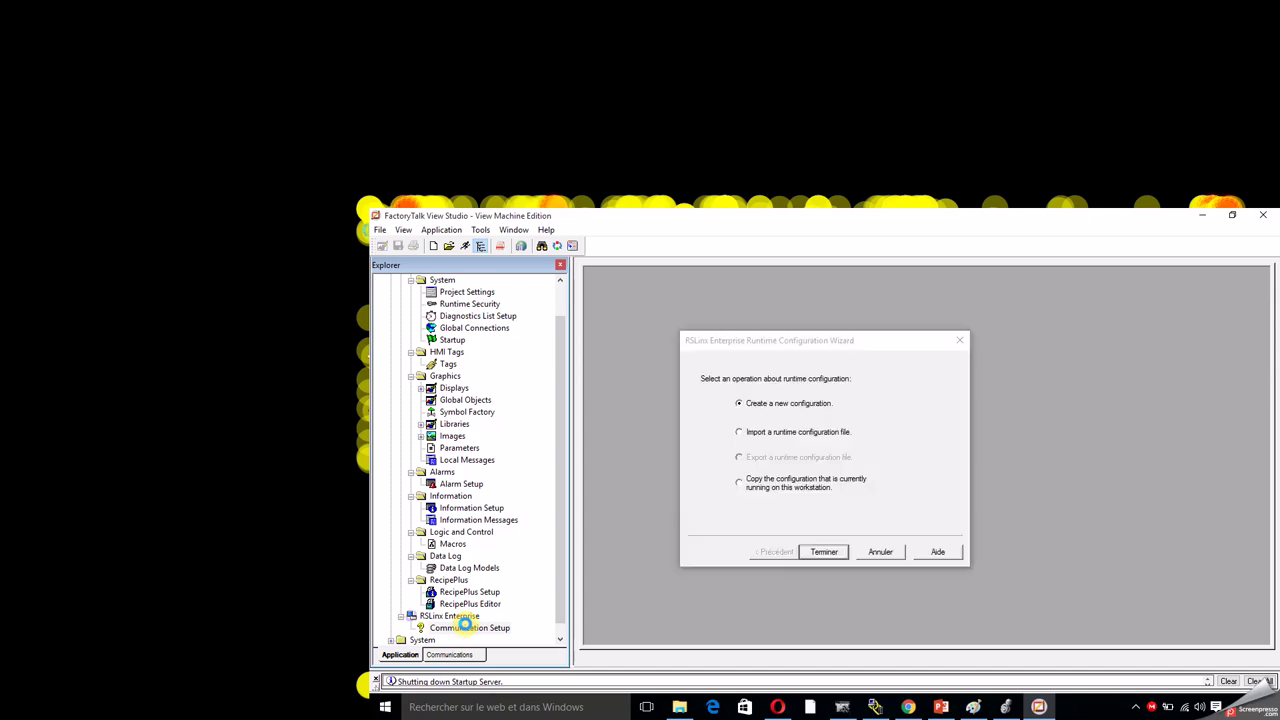
pyautogui.click(842, 552)
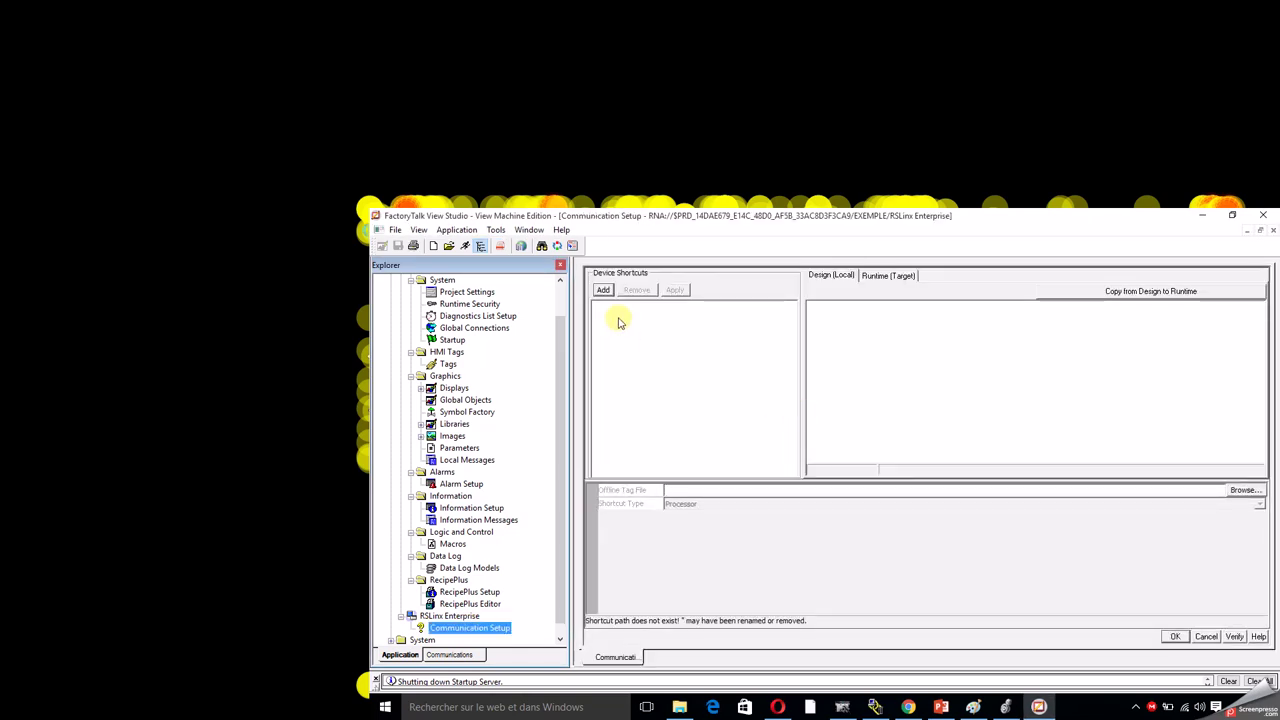
# - Add a device shortcut in the Communication Setup and remove the duplicate New_Shortcut_1
pyautogui.click(603, 290)
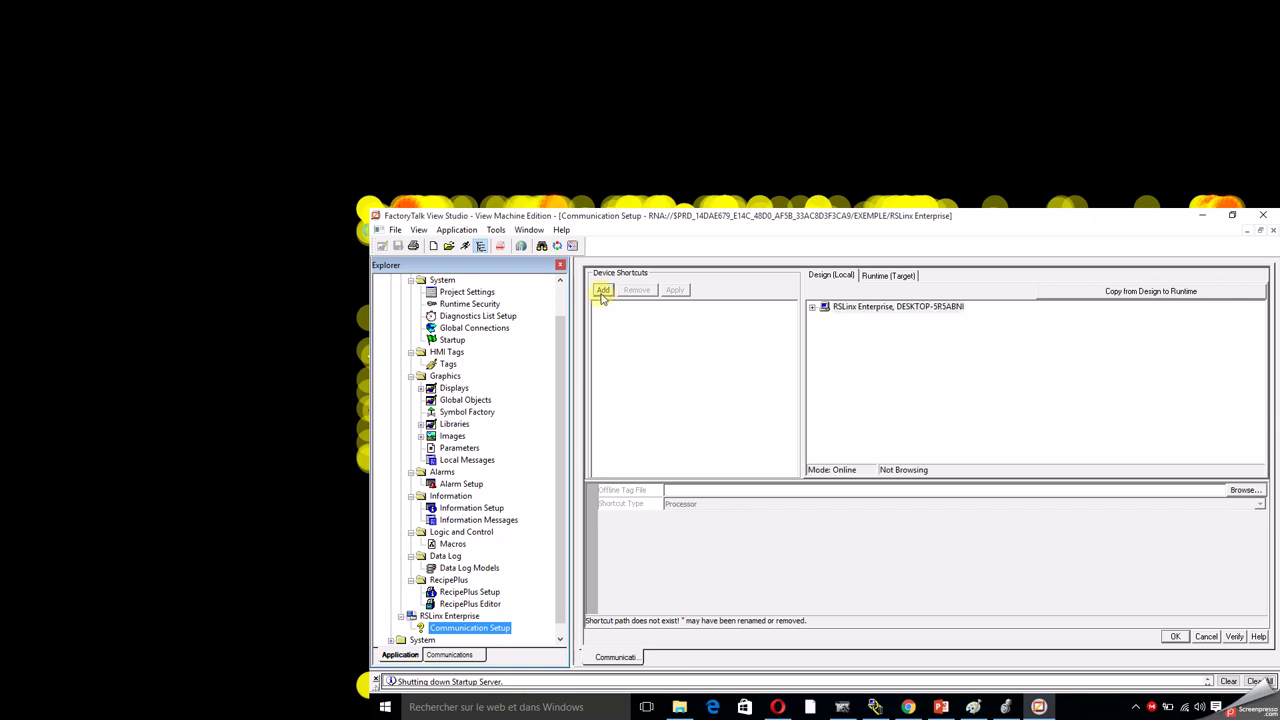
pyautogui.click(603, 290)
pyautogui.click(601, 320)
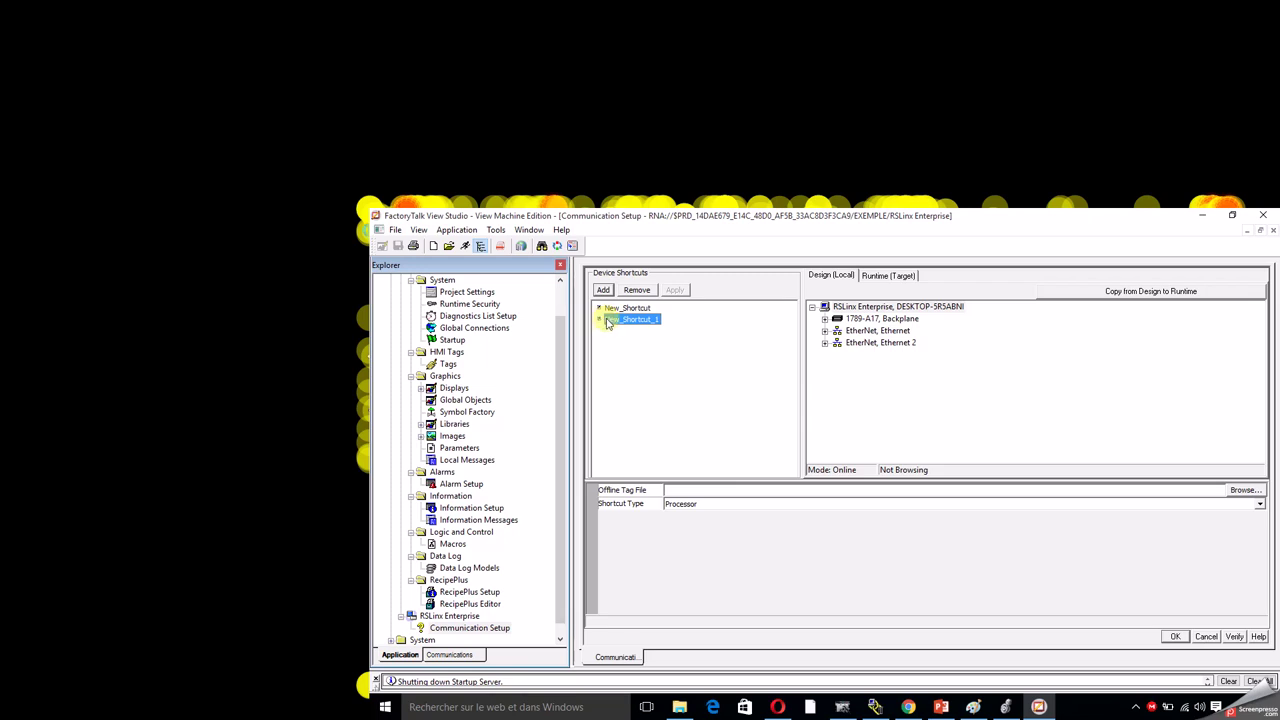
pyautogui.click(634, 289)
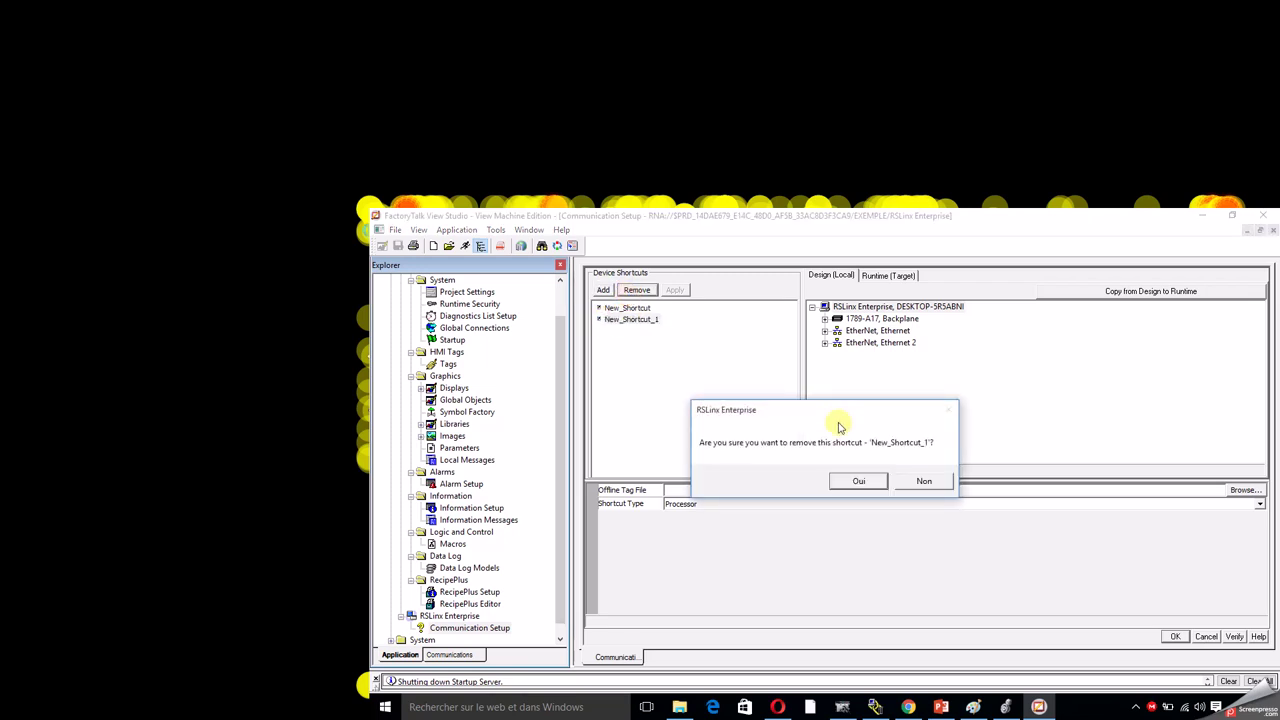
pyautogui.click(860, 479)
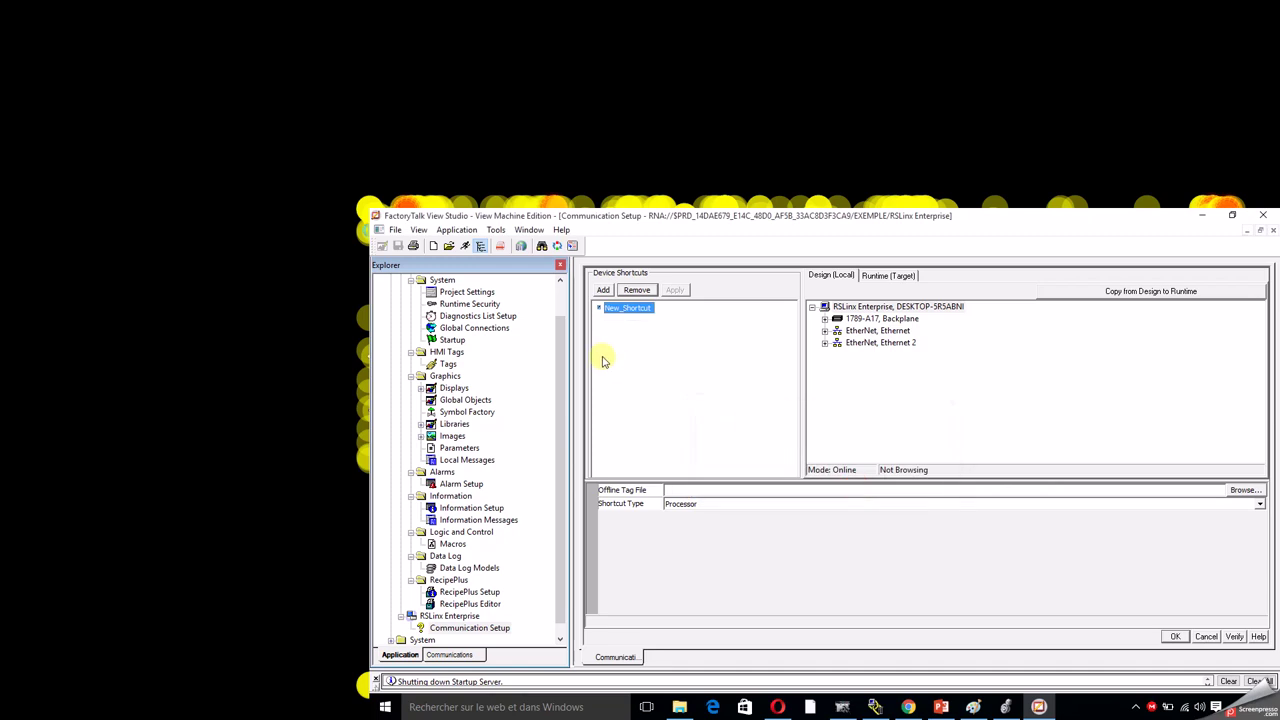
# - Rename the remaining device shortcut as API
pyautogui.click(614, 310)
pyautogui.write('API')
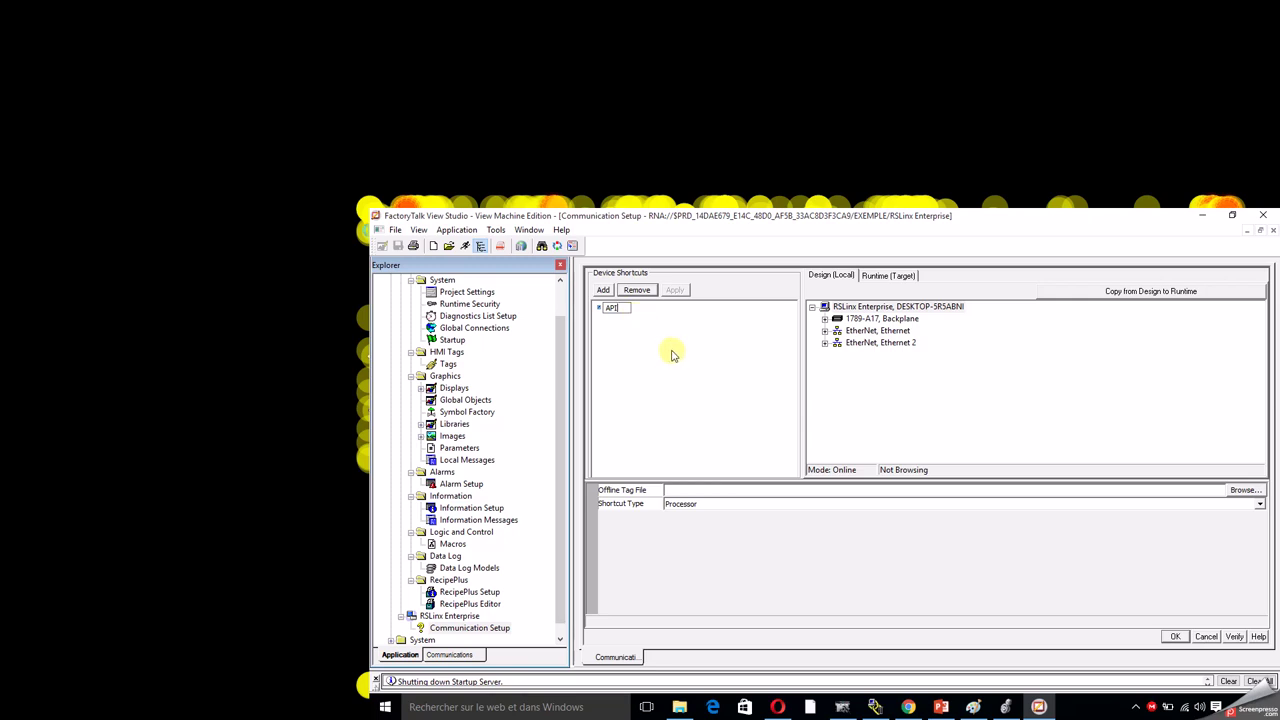
pyautogui.click(703, 337)
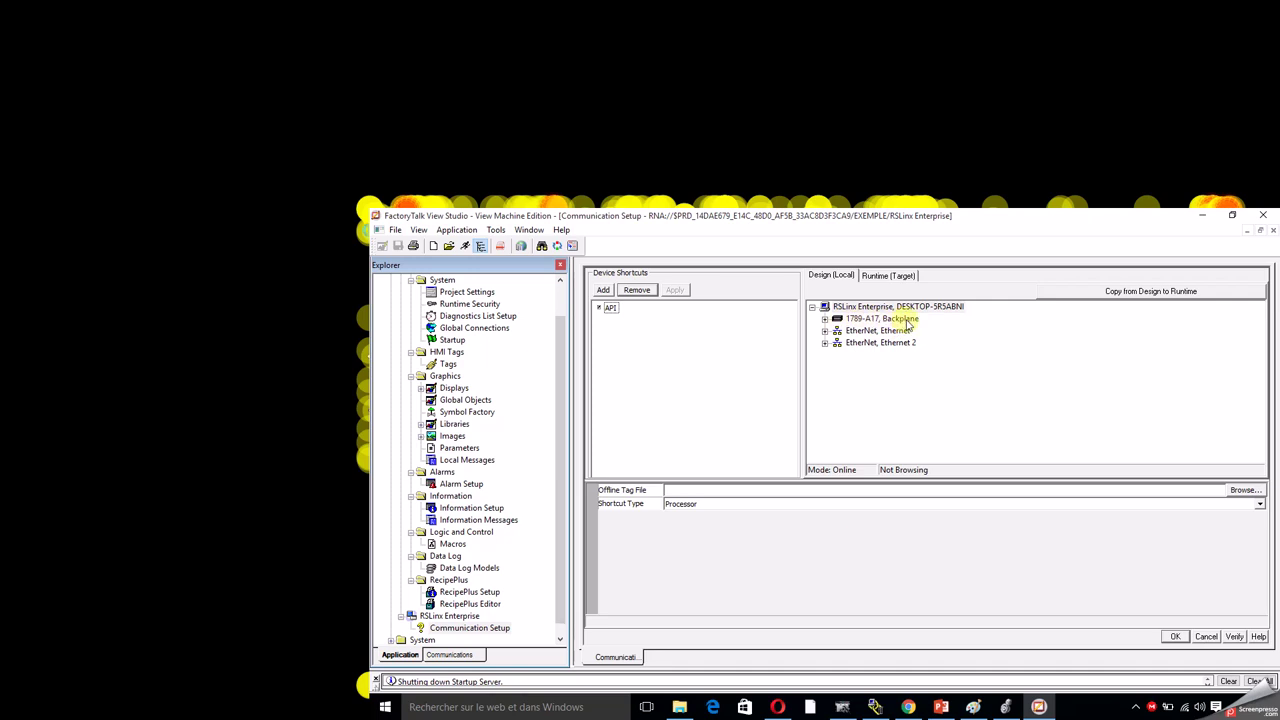
# - Assign the RSLogix 5000 Emulator in slot 2 of the 1789-A17 backplane as the API shortcut's design path and apply it
pyautogui.click(824, 319)
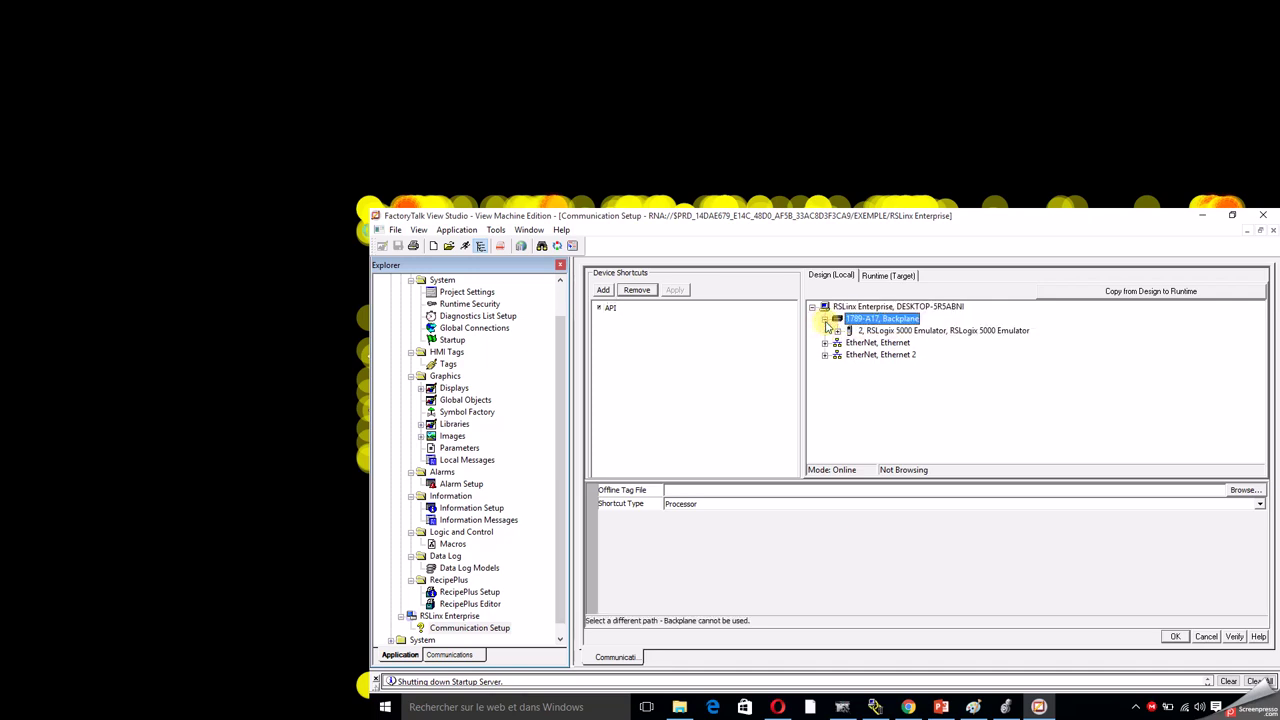
pyautogui.click(935, 331)
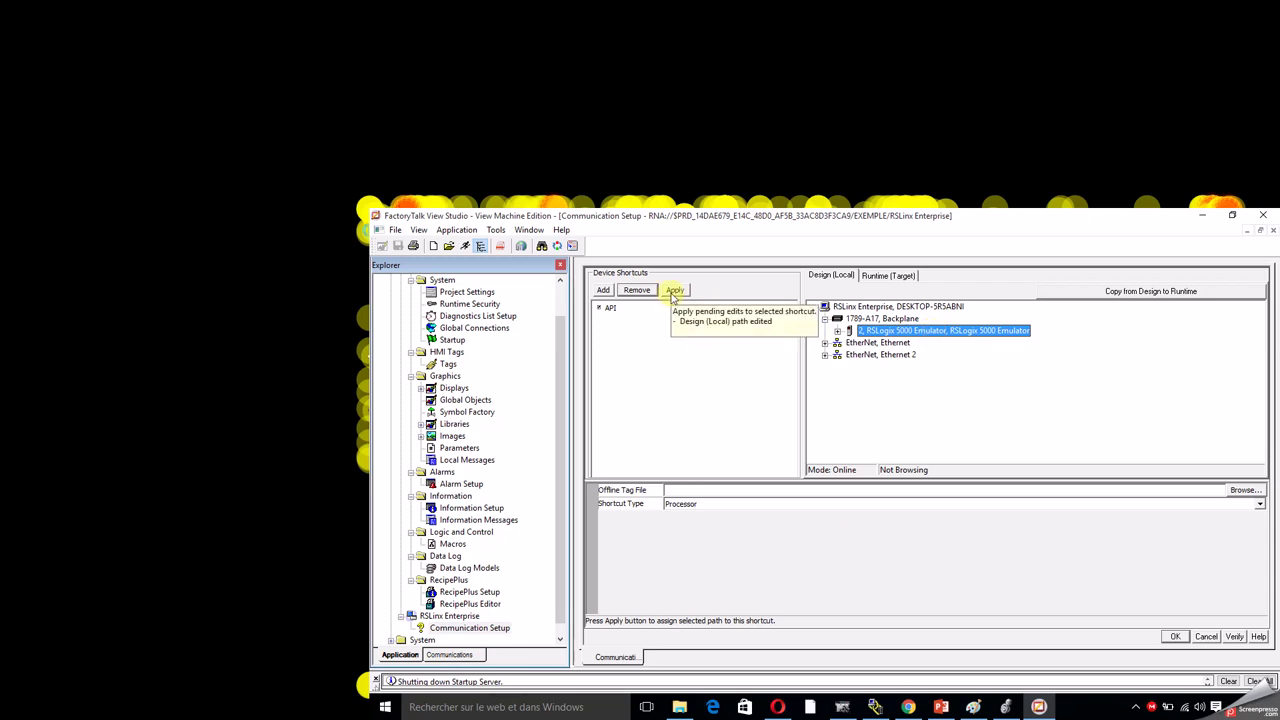
pyautogui.click(675, 291)
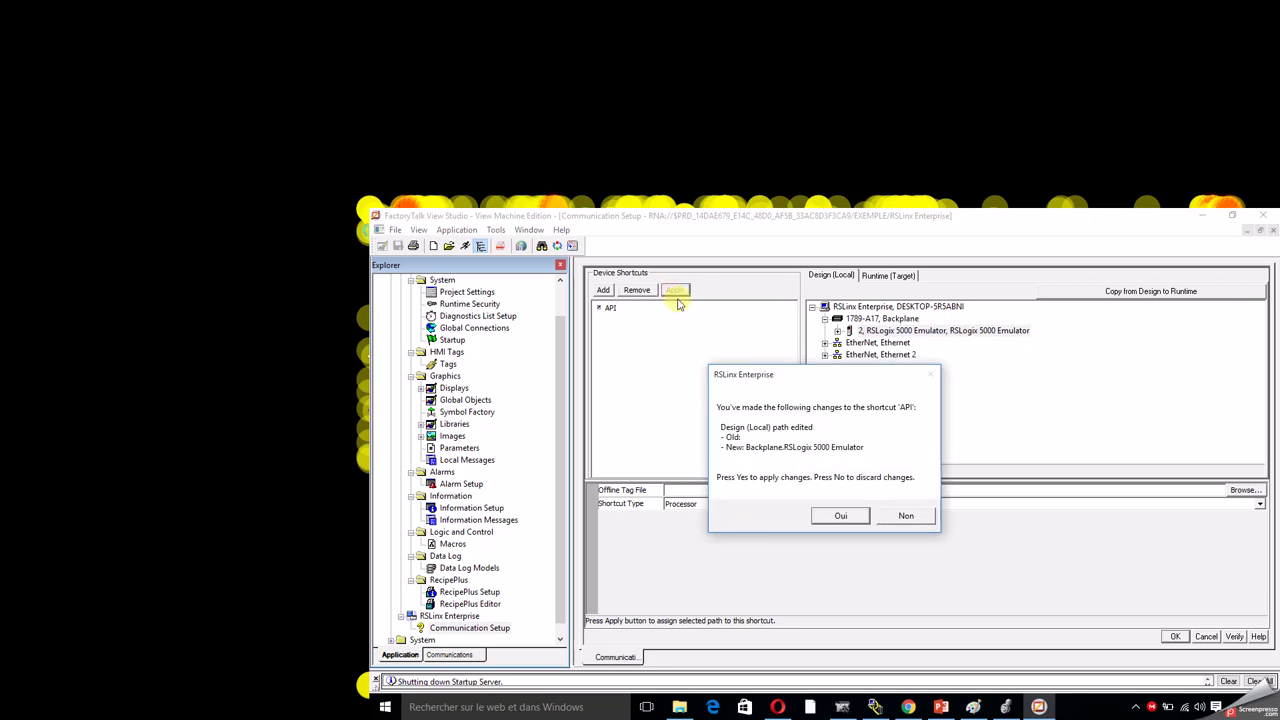
pyautogui.click(840, 515)
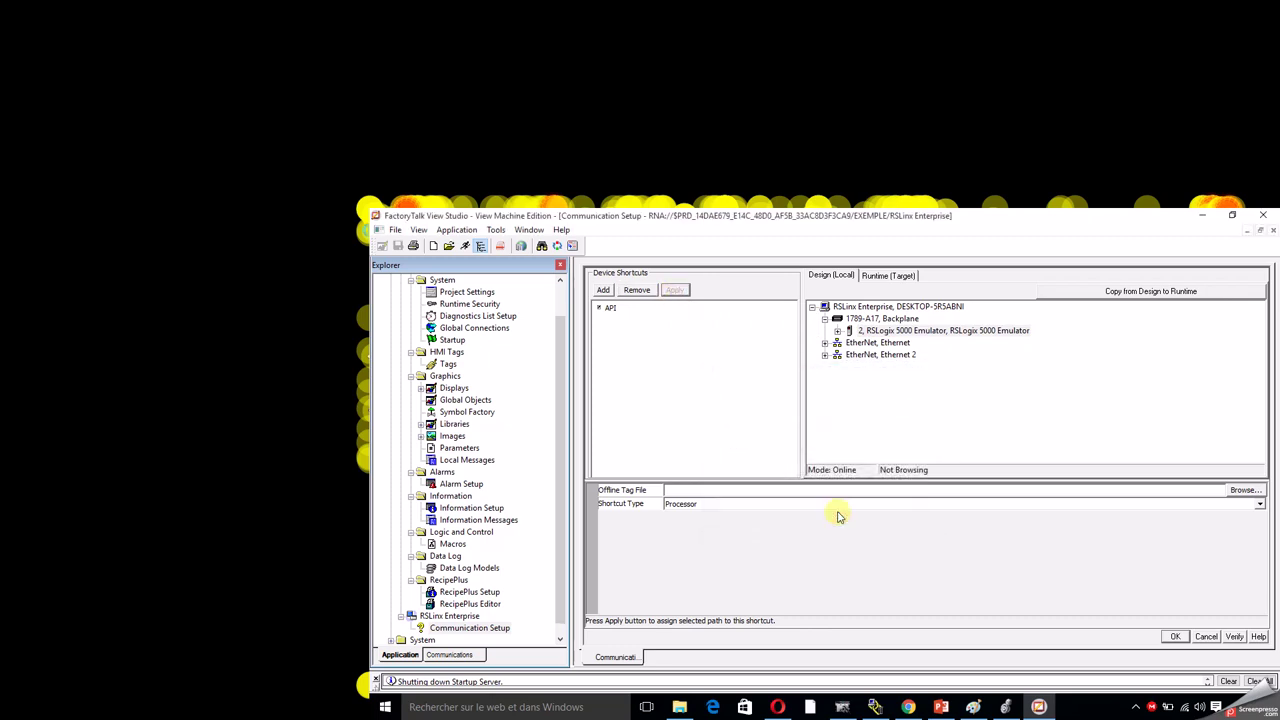
# - Verify the API shortcut and accept the communication setup
pyautogui.click(1234, 637)
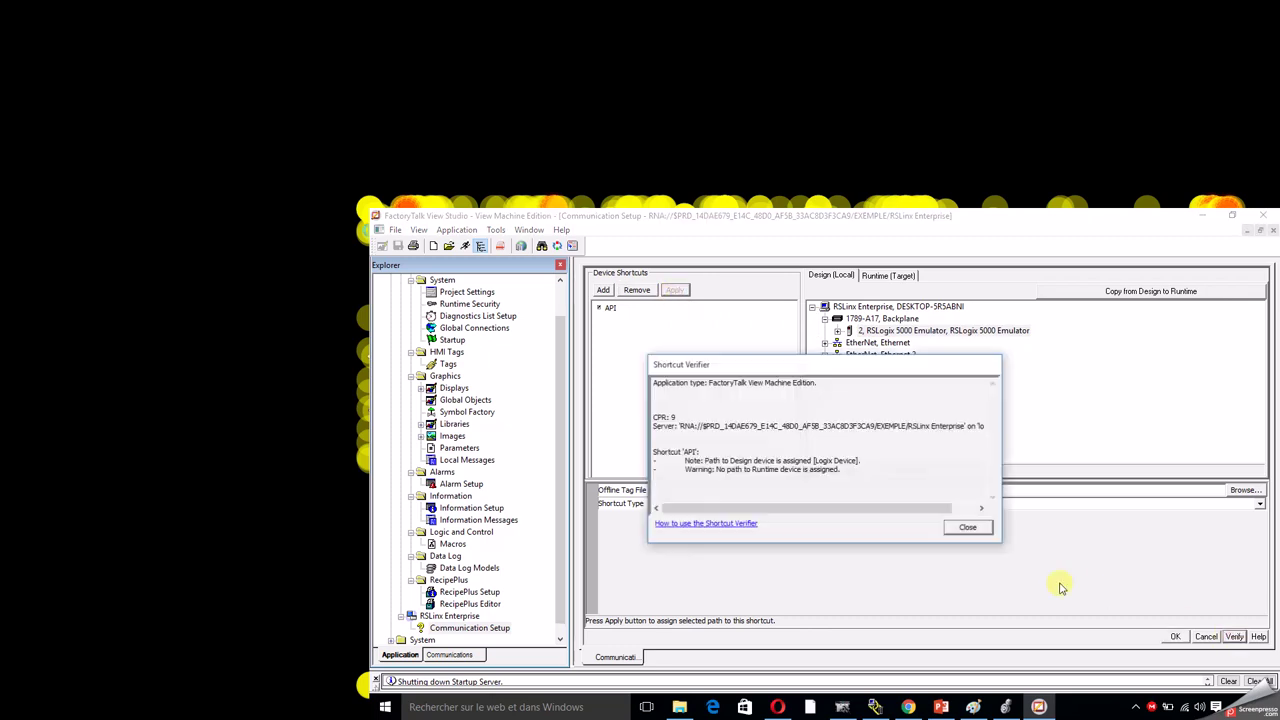
pyautogui.click(967, 528)
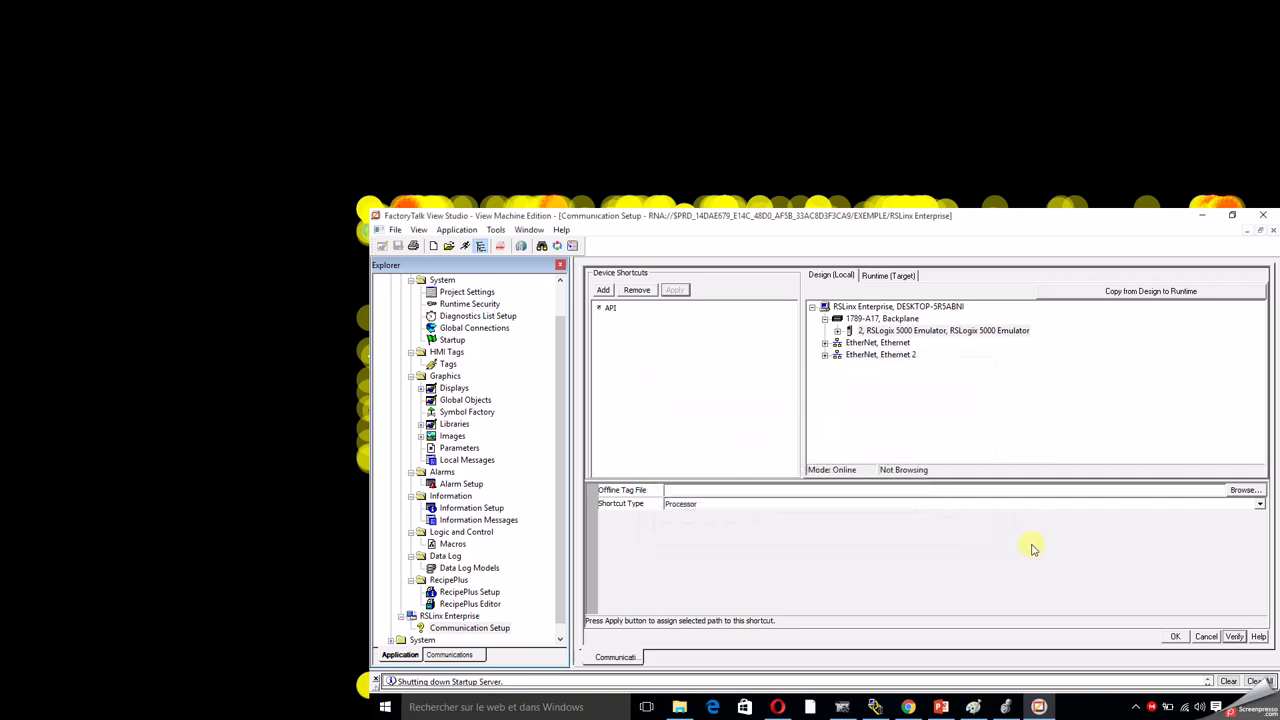
pyautogui.click(1176, 637)
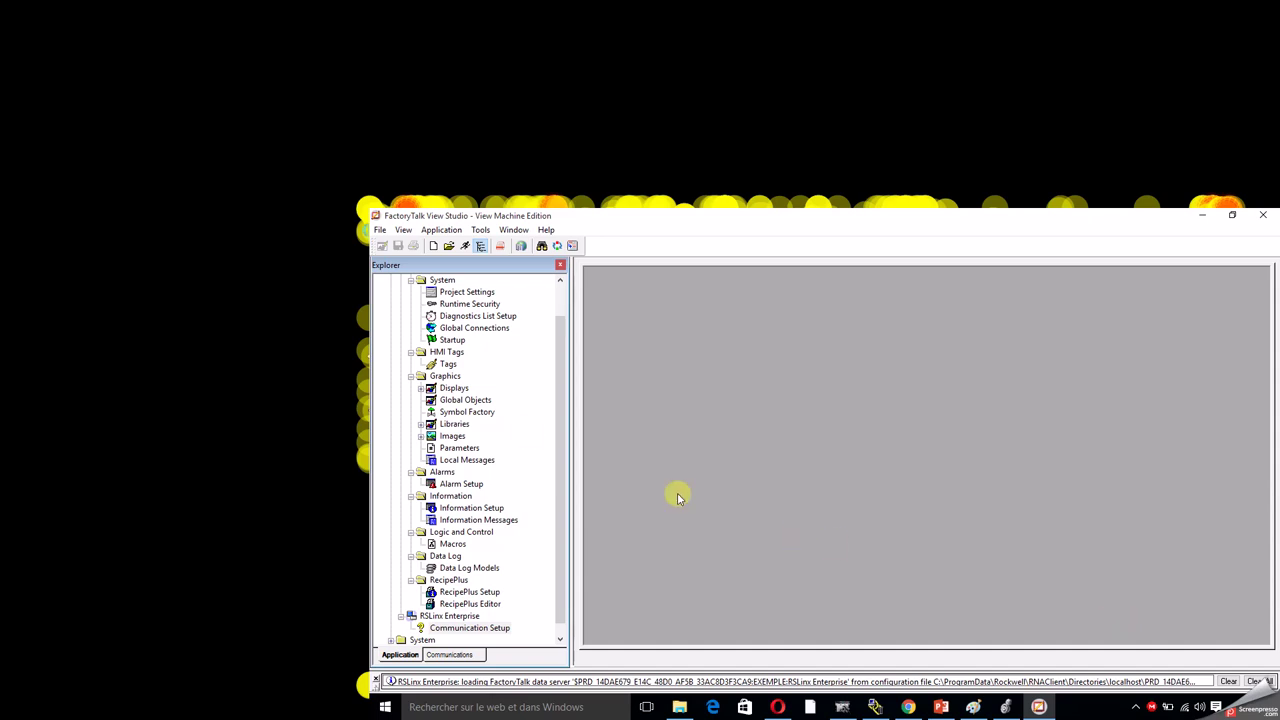
# - Open the MAIN display from the application's graphics displays for editing
pyautogui.click(432, 389)
pyautogui.click(423, 389)
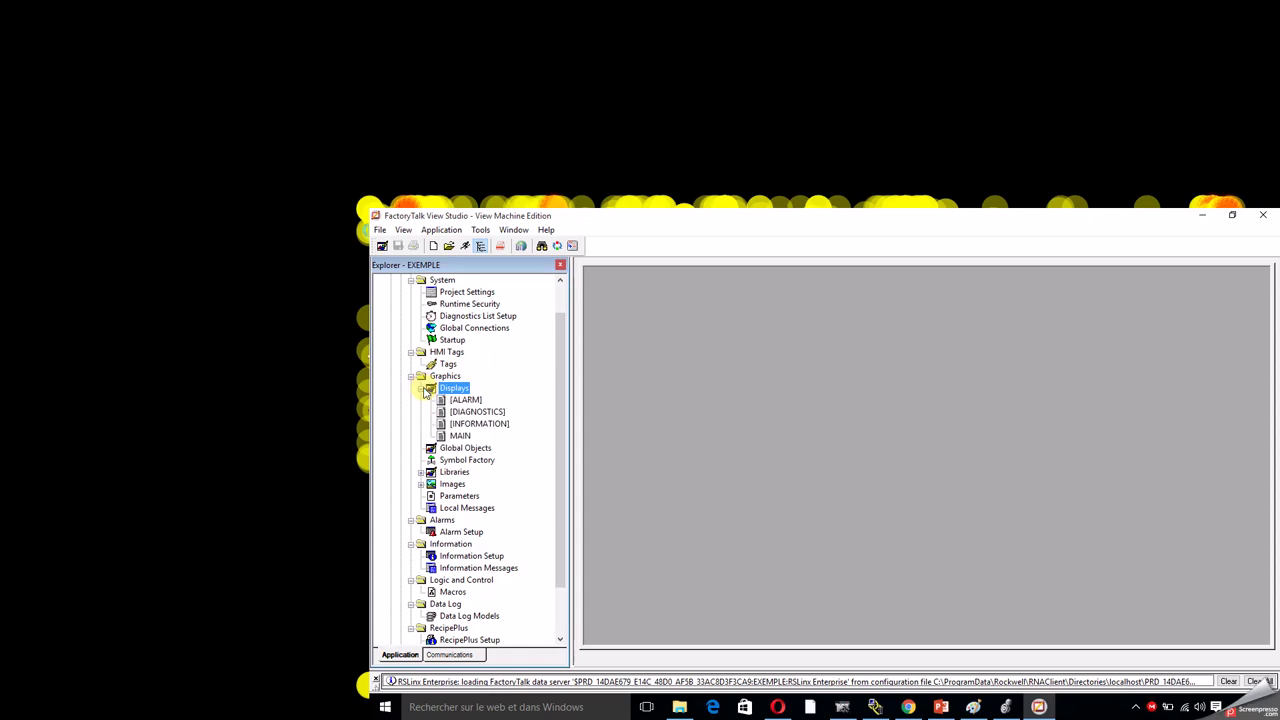
pyautogui.click(466, 436)
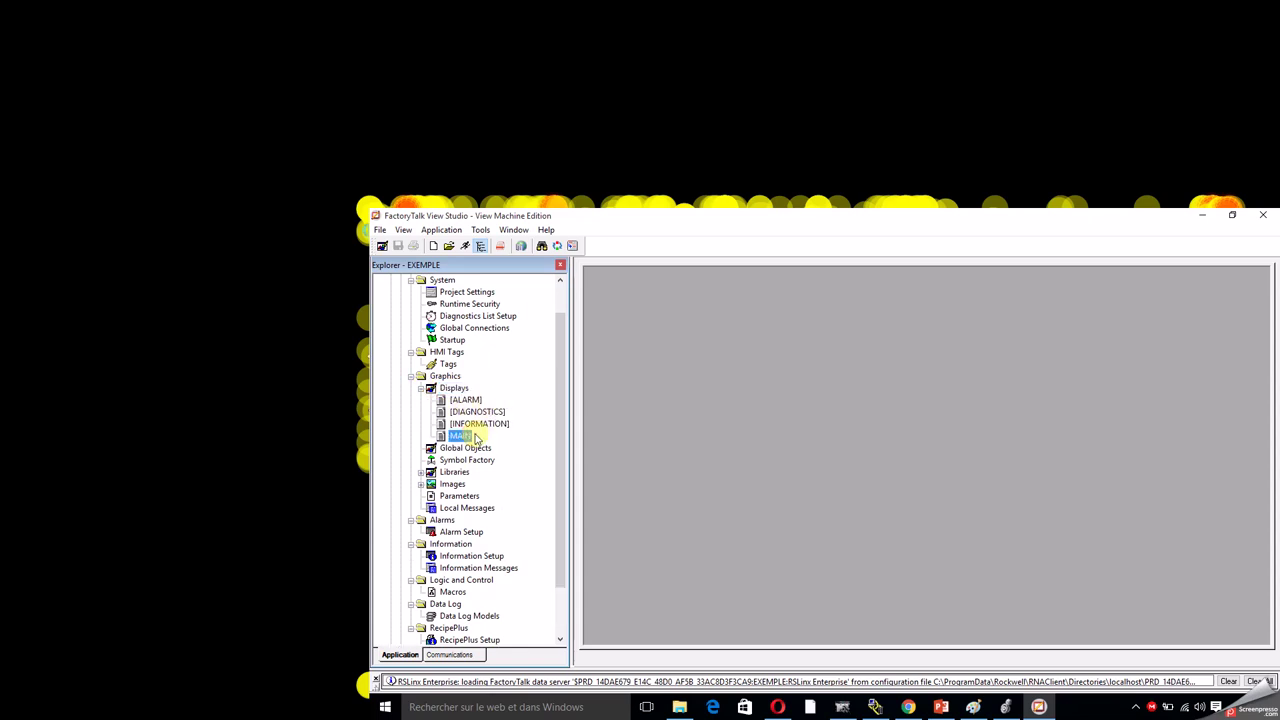
pyautogui.doubleClick(465, 437)
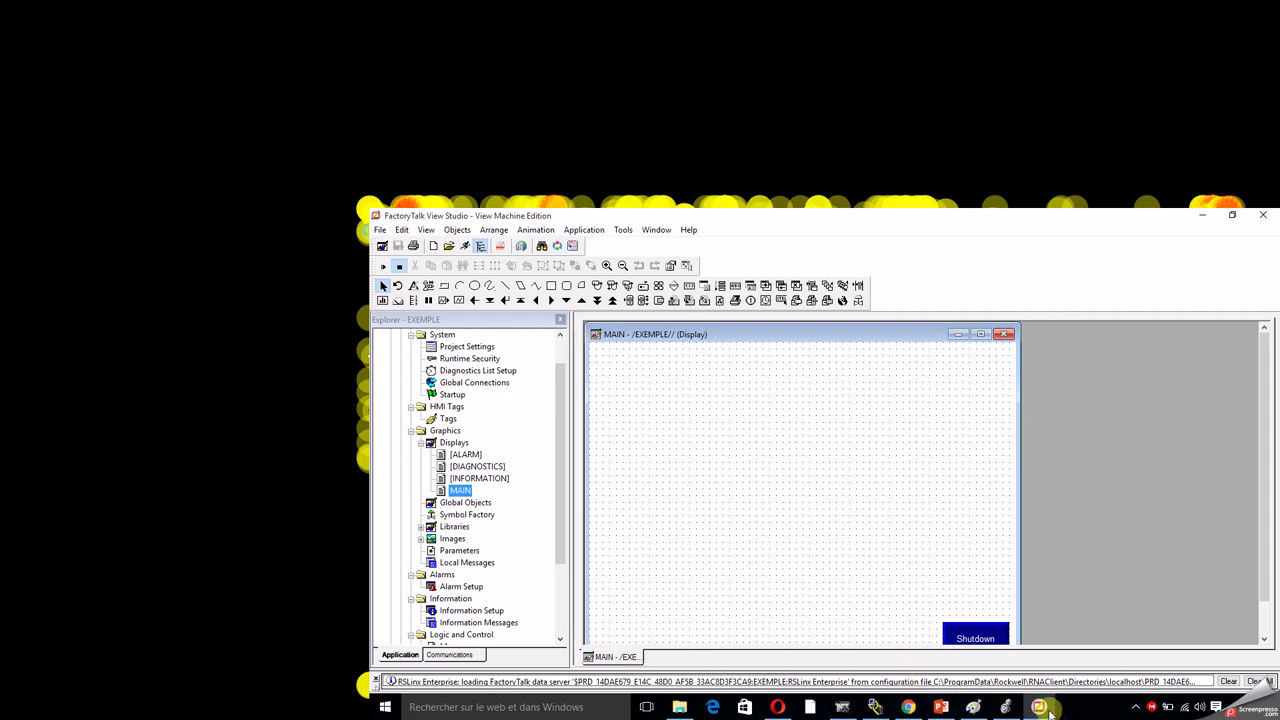
# - Review the control panel and conveyor layout in the Paint sketch, then return to the MAIN display
pyautogui.click(908, 707)
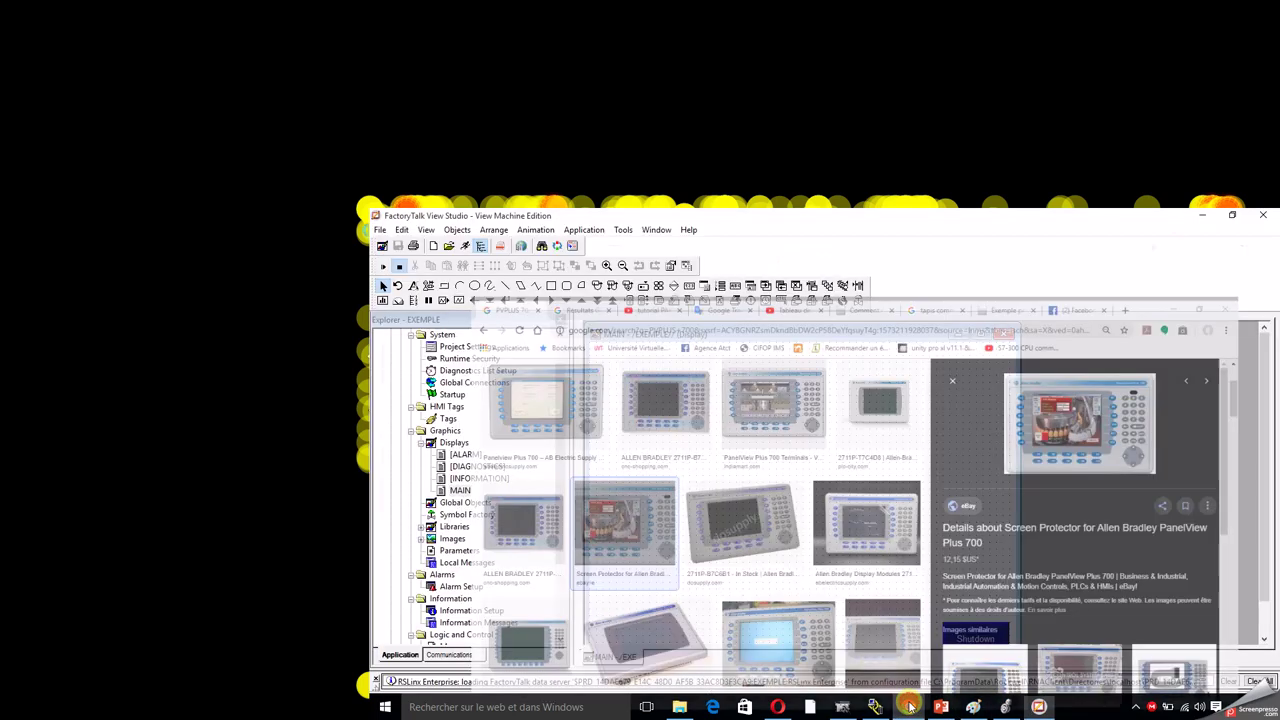
pyautogui.click(973, 707)
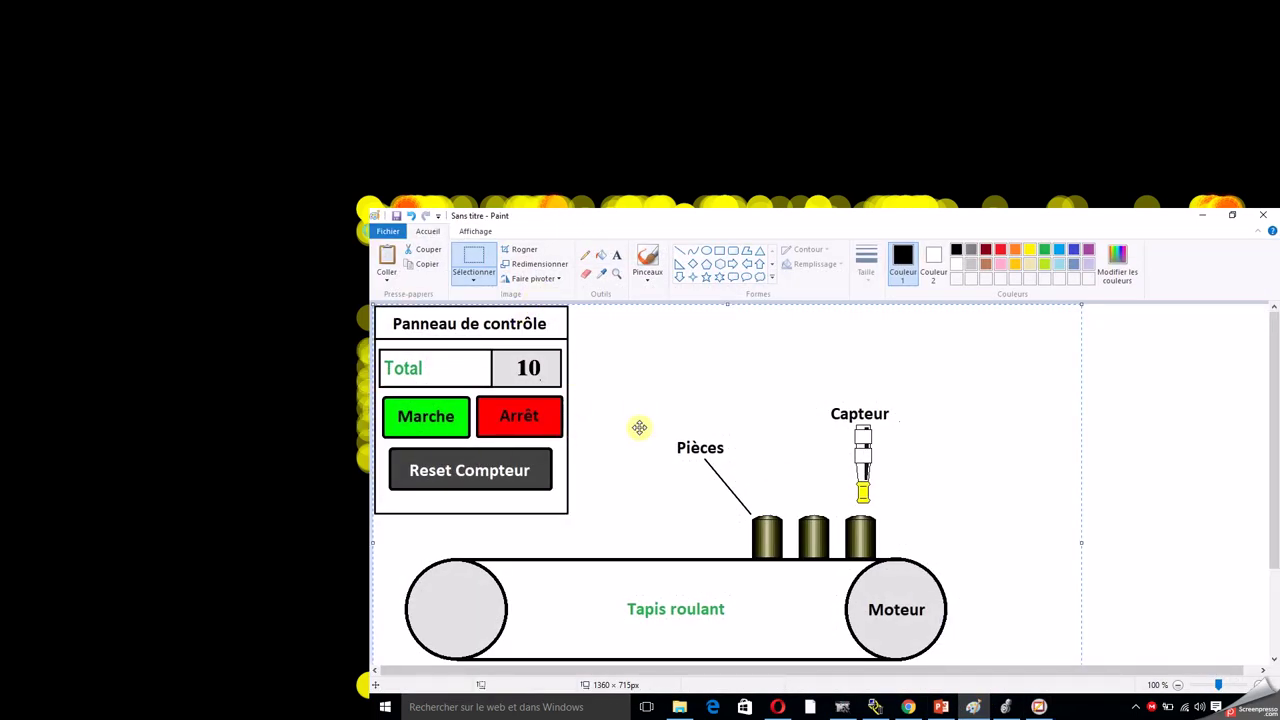
pyautogui.click(1205, 216)
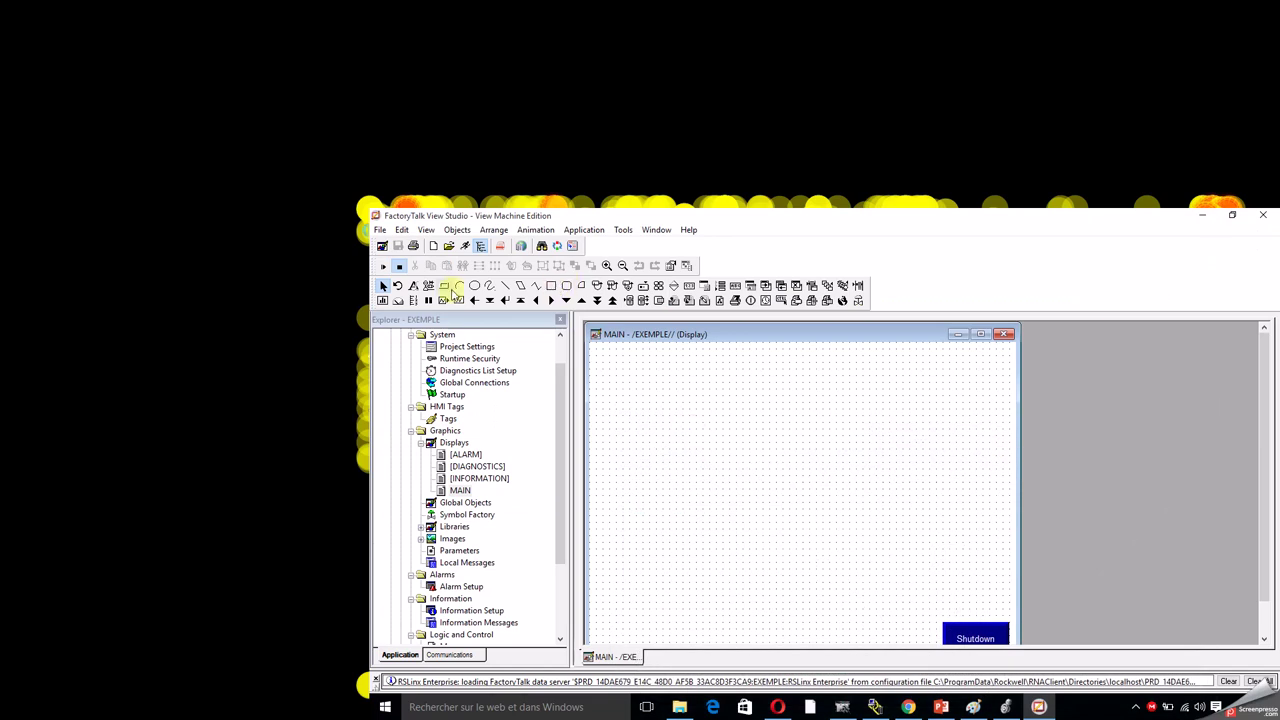
# - Draw a large rectangle in the middle of the MAIN display with a light grey back color and a line width of 4
pyautogui.click(549, 292)
pyautogui.moveTo(676, 362); pyautogui.dragTo(898, 635)
pyautogui.doubleClick(898, 634)
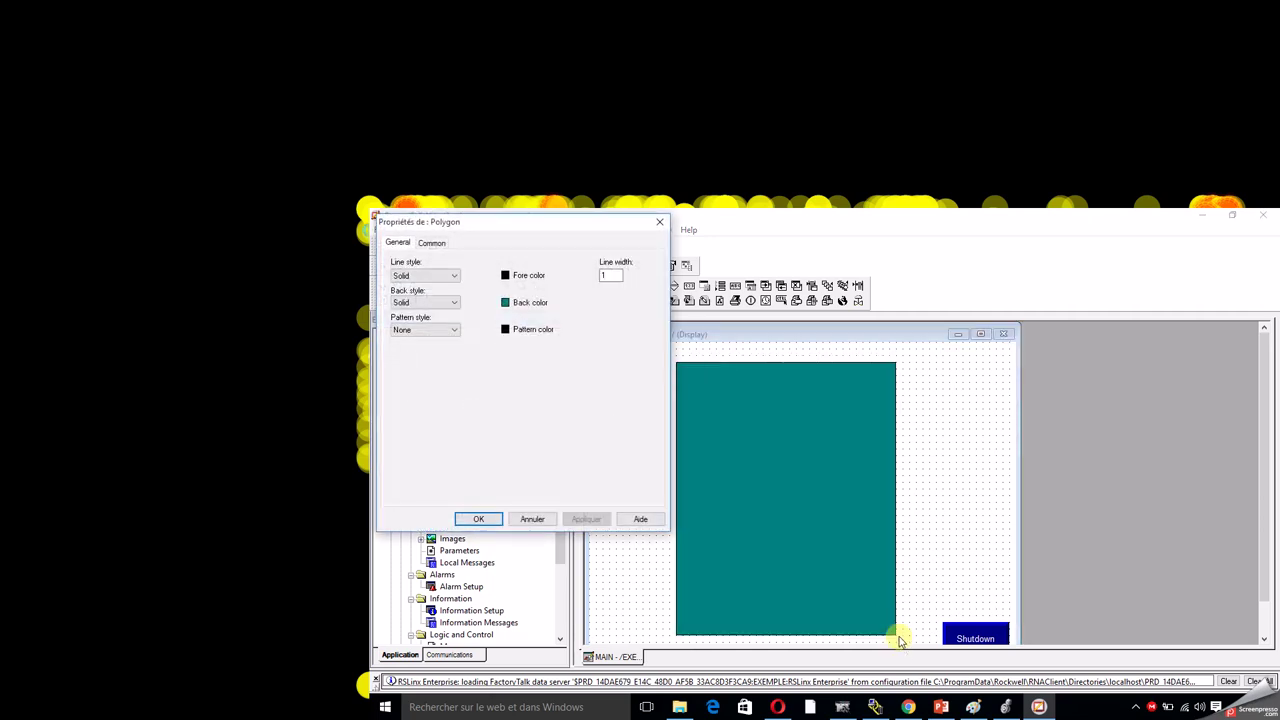
pyautogui.click(505, 303)
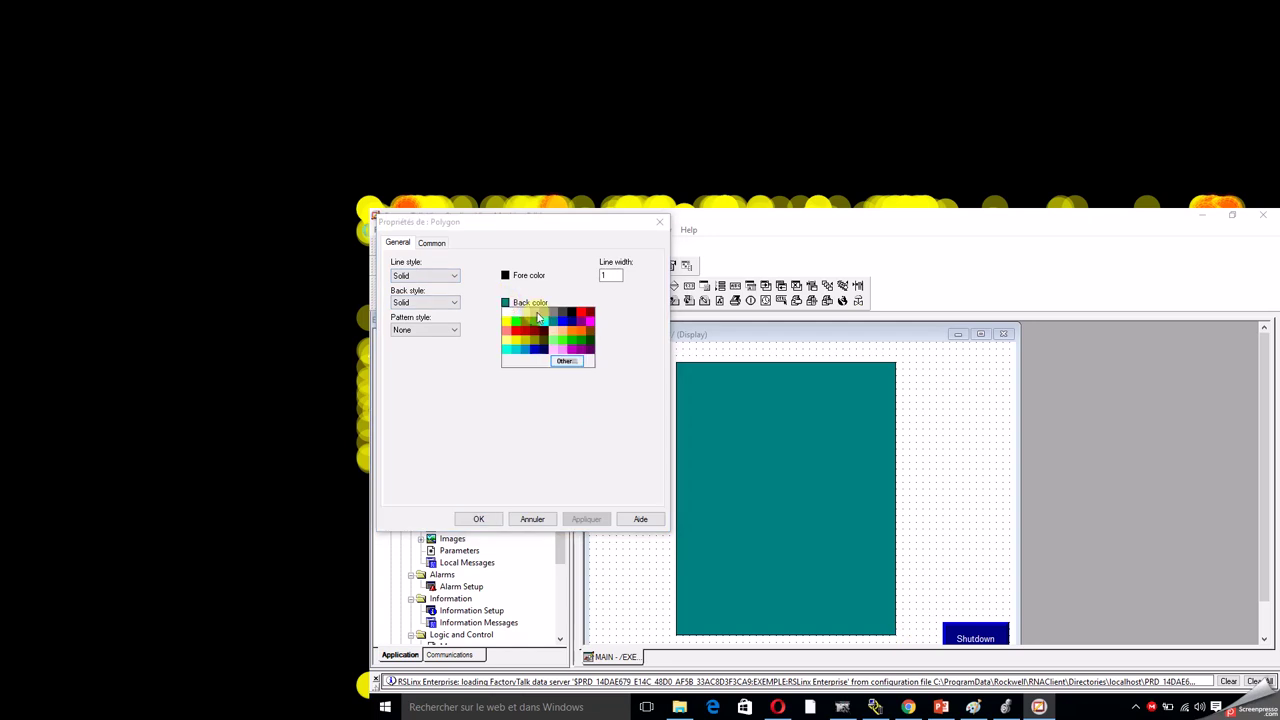
pyautogui.click(532, 317)
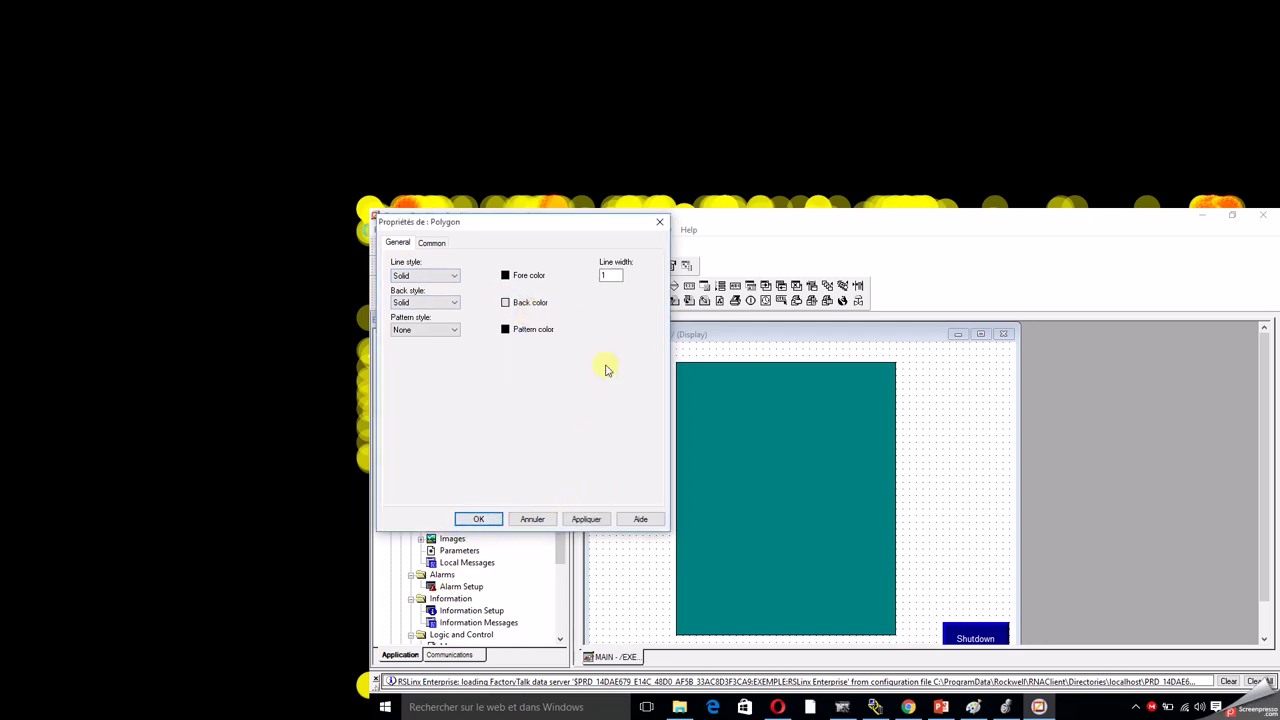
pyautogui.doubleClick(617, 277)
pyautogui.write('4')
pyautogui.press('Return')
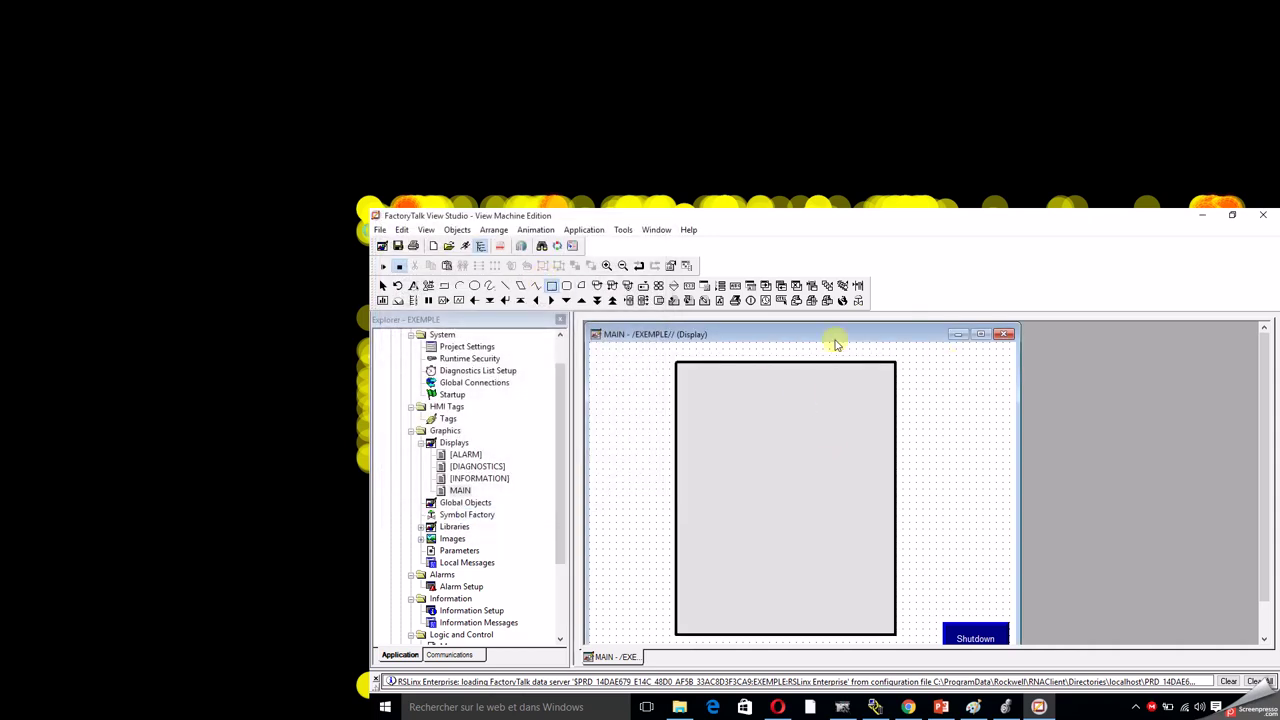
pyautogui.doubleClick(739, 474)
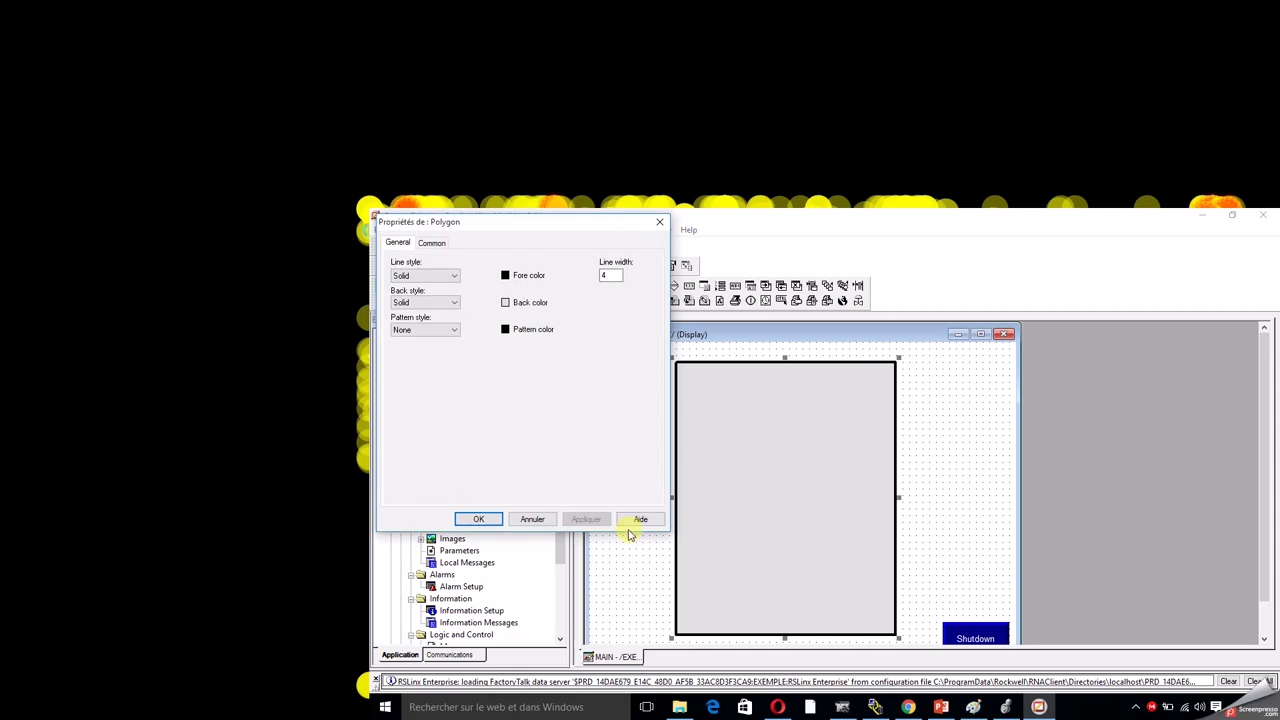
pyautogui.click(532, 519)
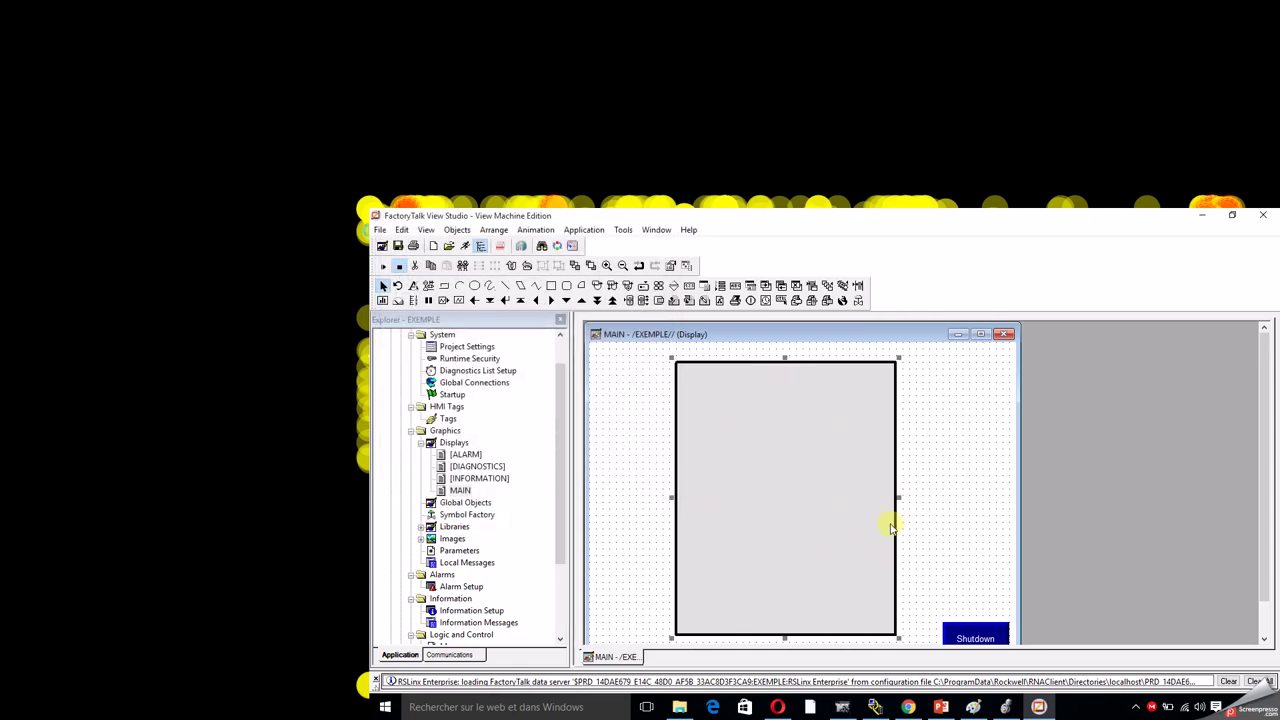
pyautogui.click(930, 436)
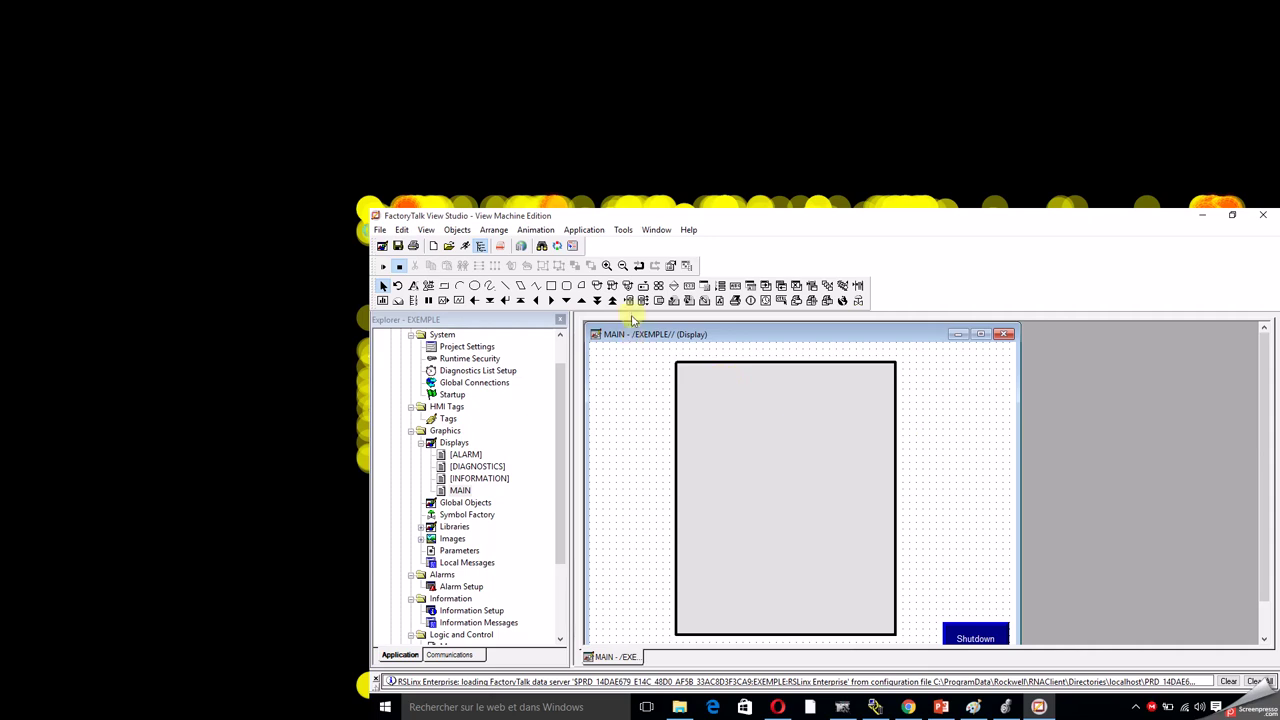
pyautogui.click(740, 381)
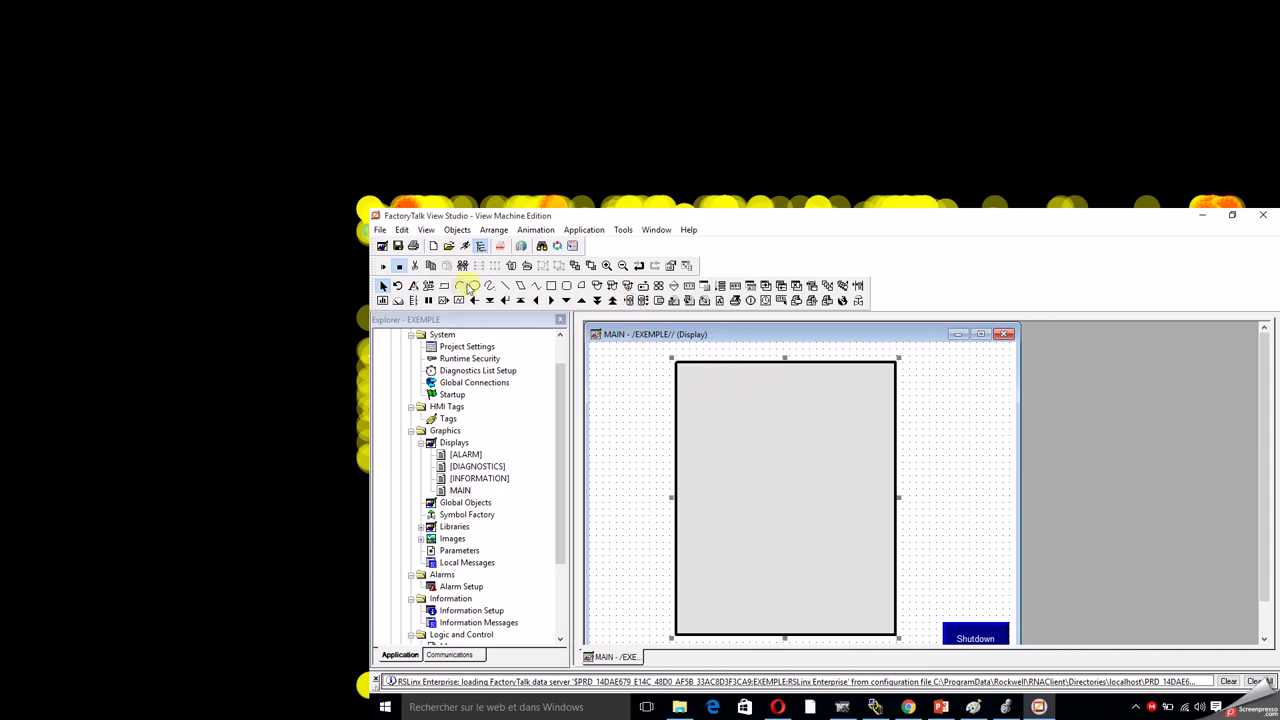
pyautogui.click(740, 381)
# - Add a text object near the rectangle's upper edge reading "Panneau de controle", checking the wording against the Paint sketch
pyautogui.click(413, 285)
pyautogui.moveTo(709, 369); pyautogui.dragTo(854, 386)
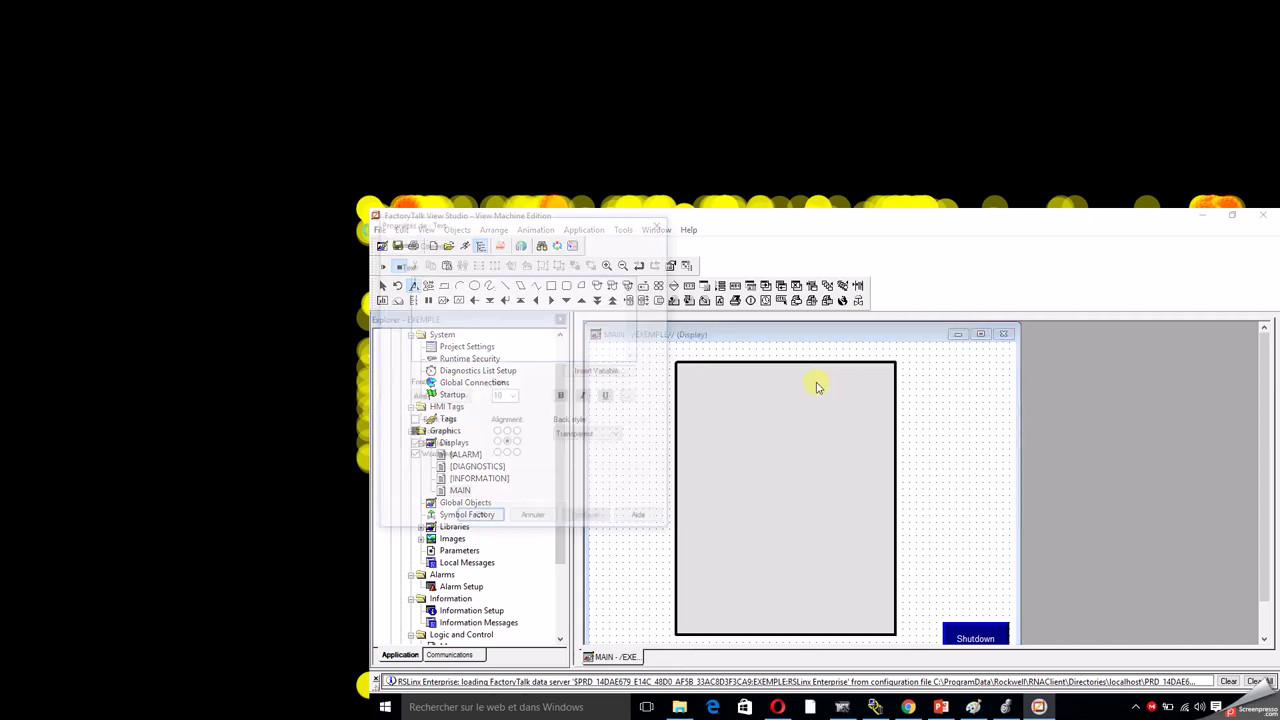
pyautogui.write('p')
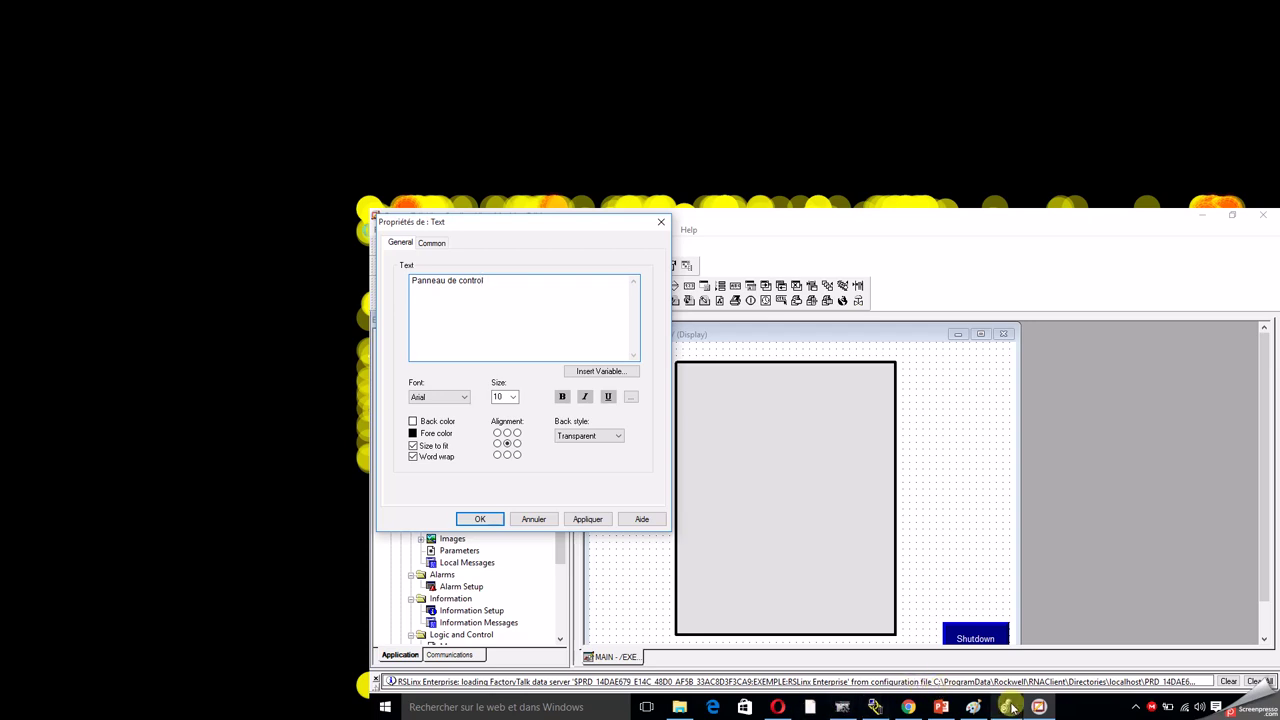
pyautogui.click(969, 711)
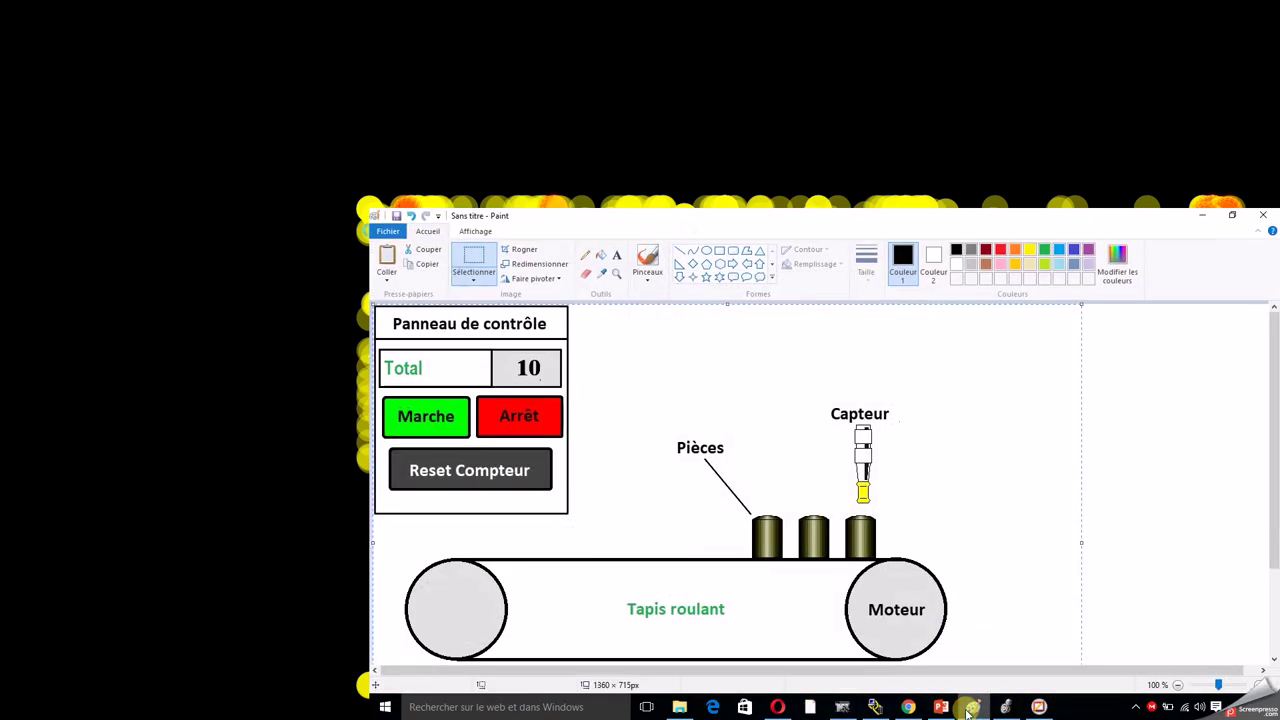
pyautogui.click(969, 711)
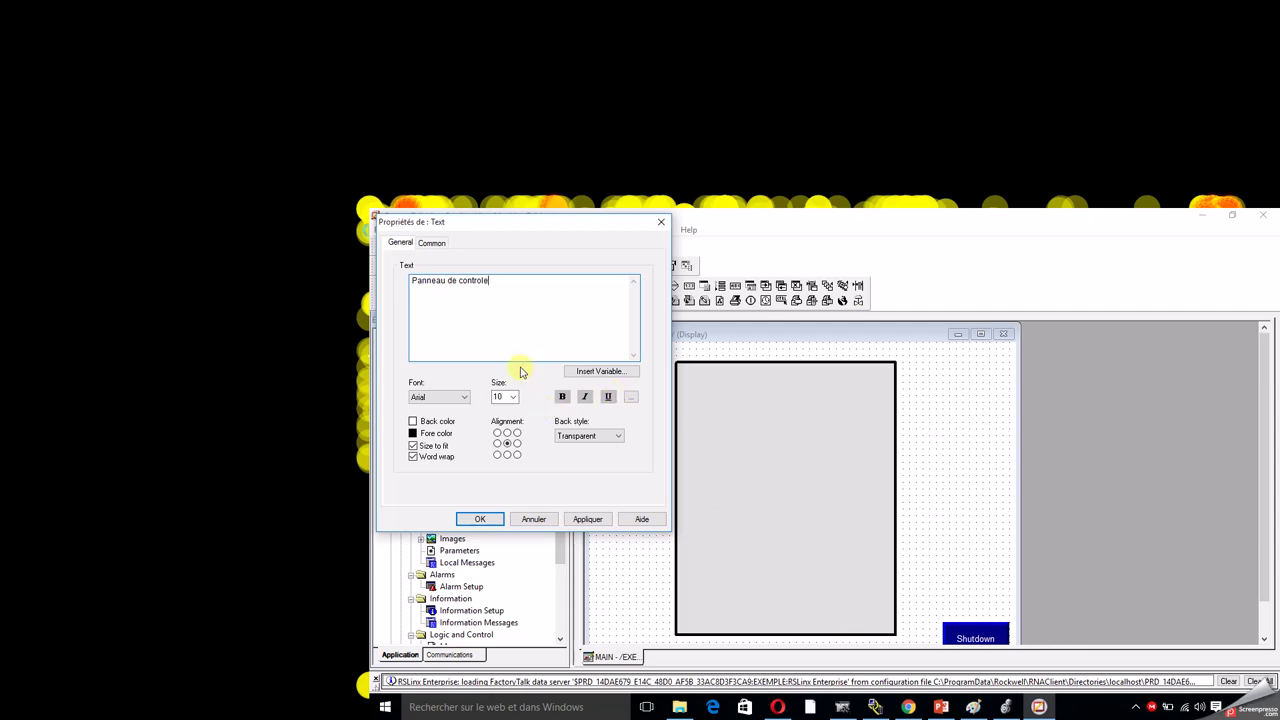
# - Set the title text to size 16 with a red fore color and accept its properties
pyautogui.click(513, 396)
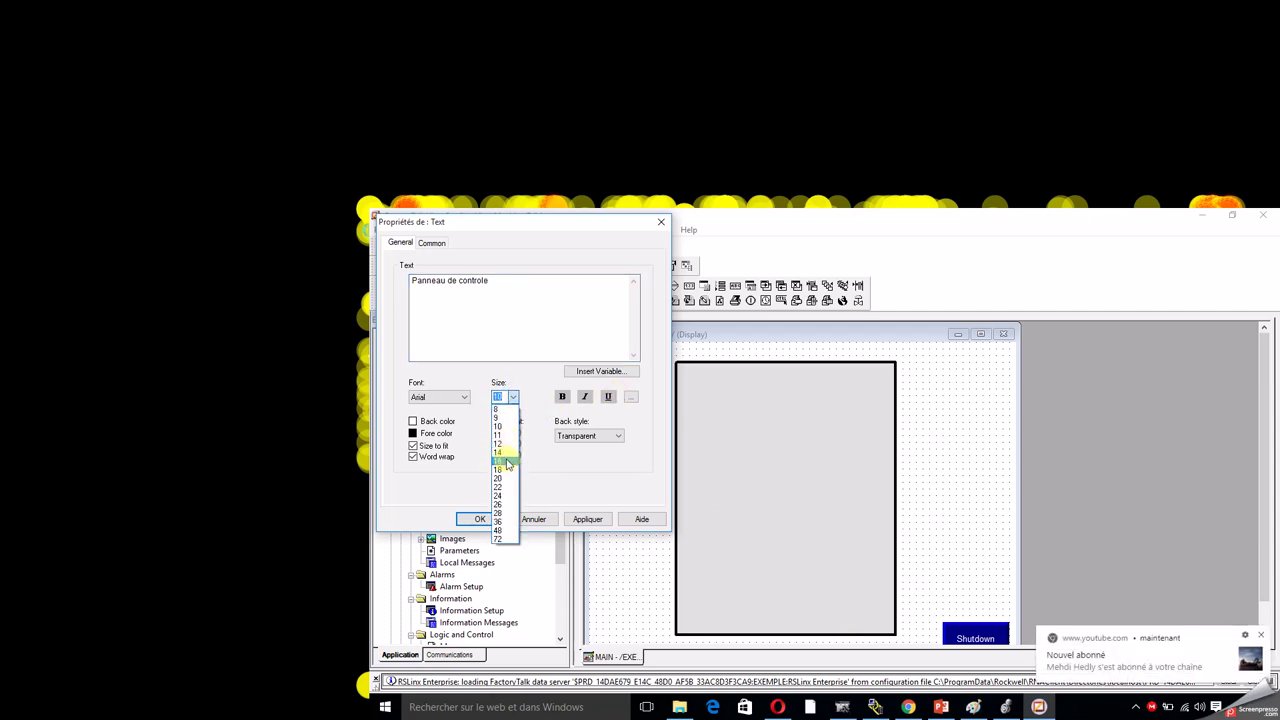
pyautogui.click(507, 463)
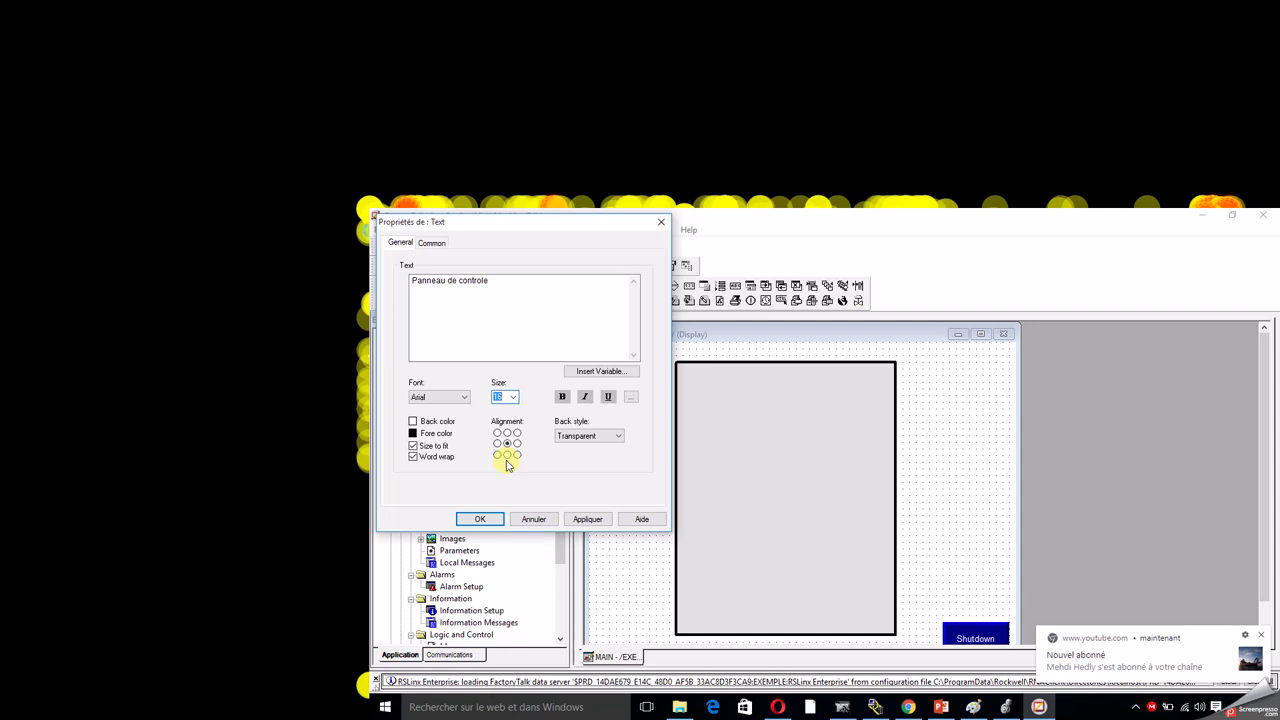
pyautogui.click(414, 434)
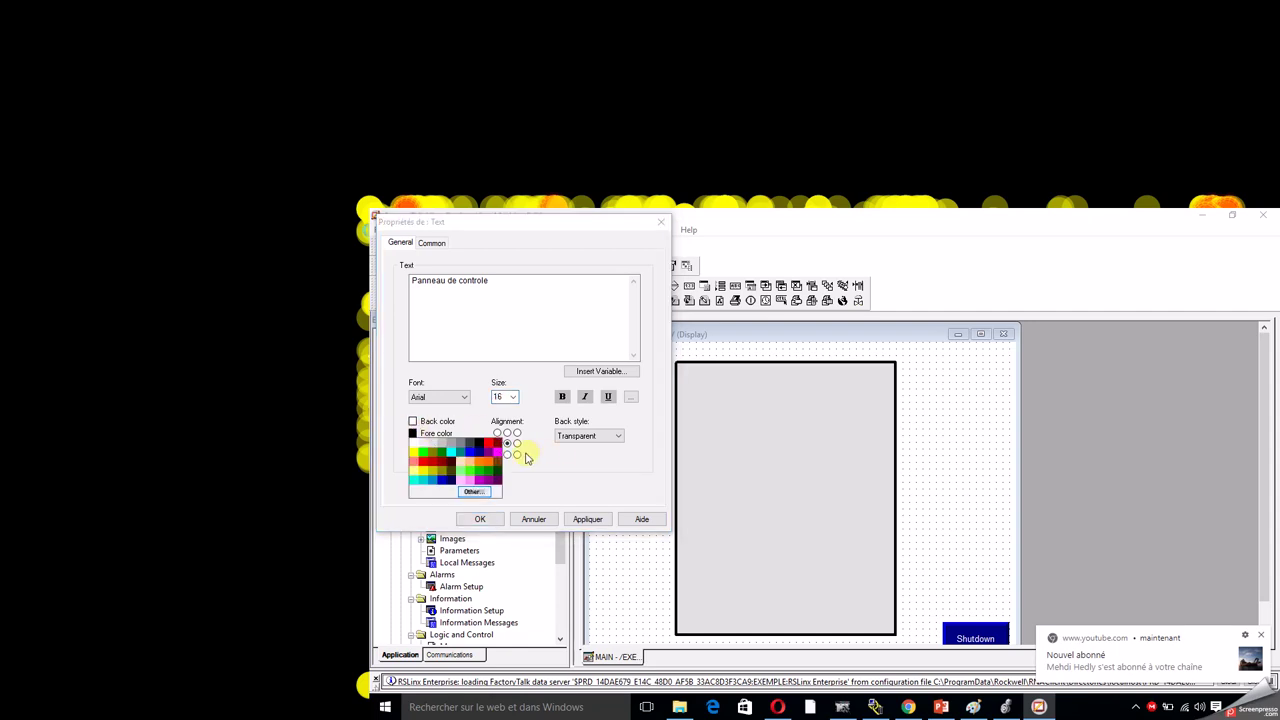
pyautogui.click(492, 443)
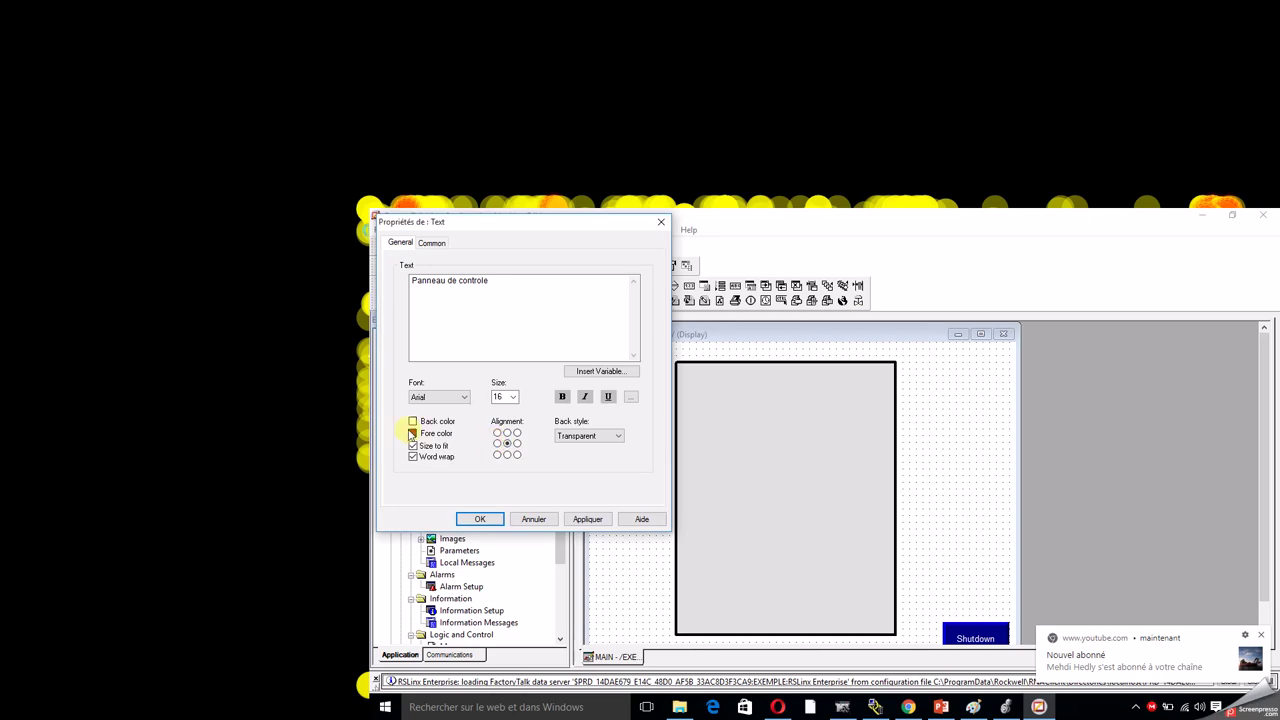
pyautogui.click(413, 434)
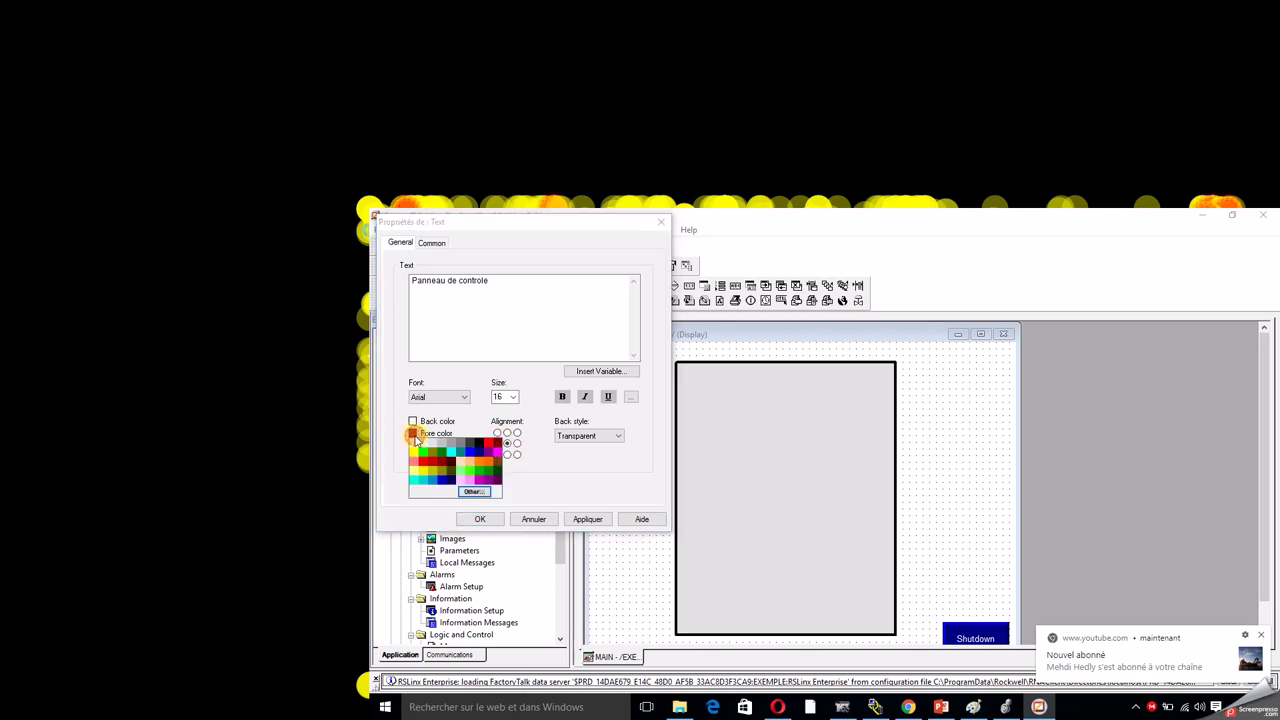
pyautogui.click(487, 443)
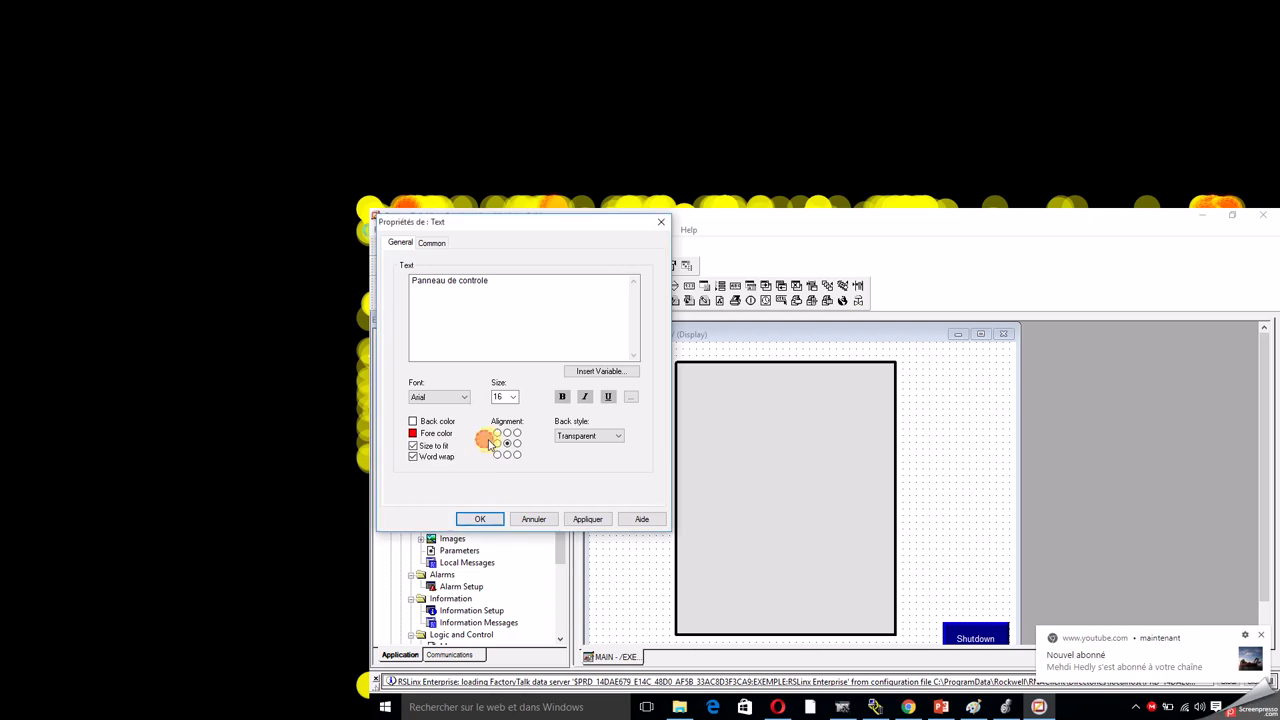
pyautogui.click(481, 520)
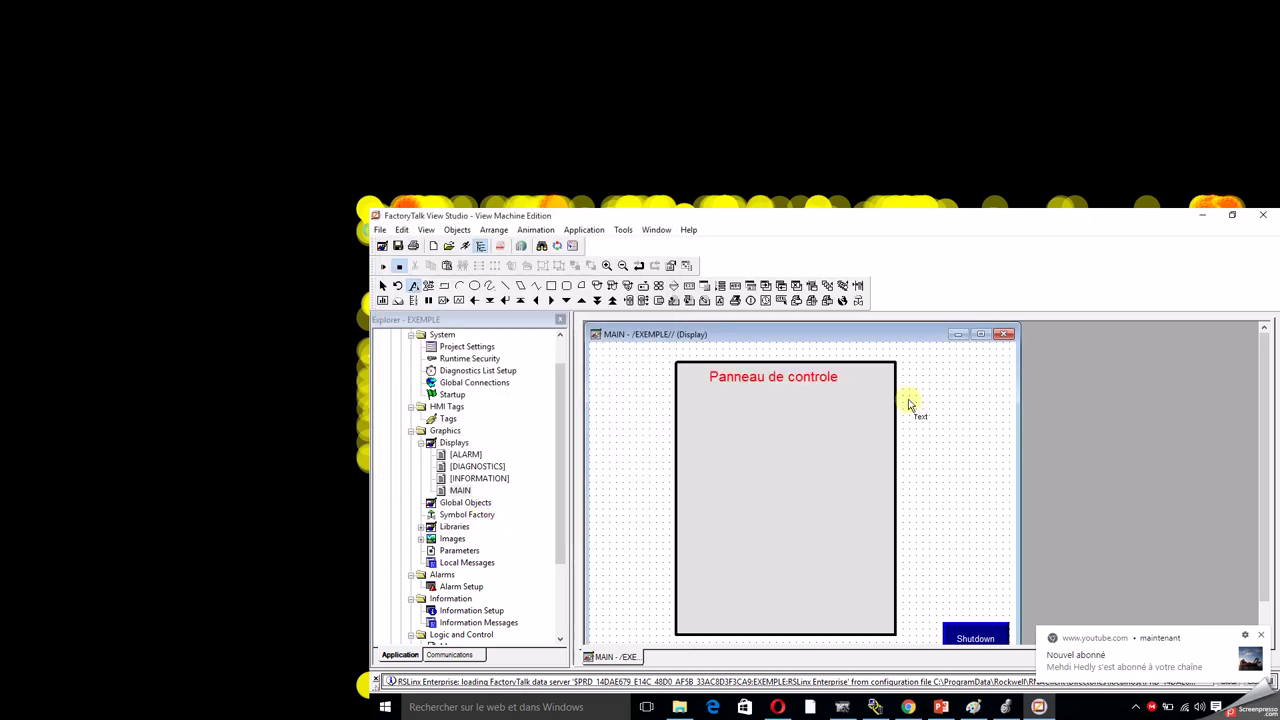
# - Move the "Panneau de controle" title slightly so it is centered near the rectangle's upper edge
pyautogui.click(780, 388)
pyautogui.moveTo(778, 385); pyautogui.dragTo(791, 391)
pyautogui.click(960, 430)
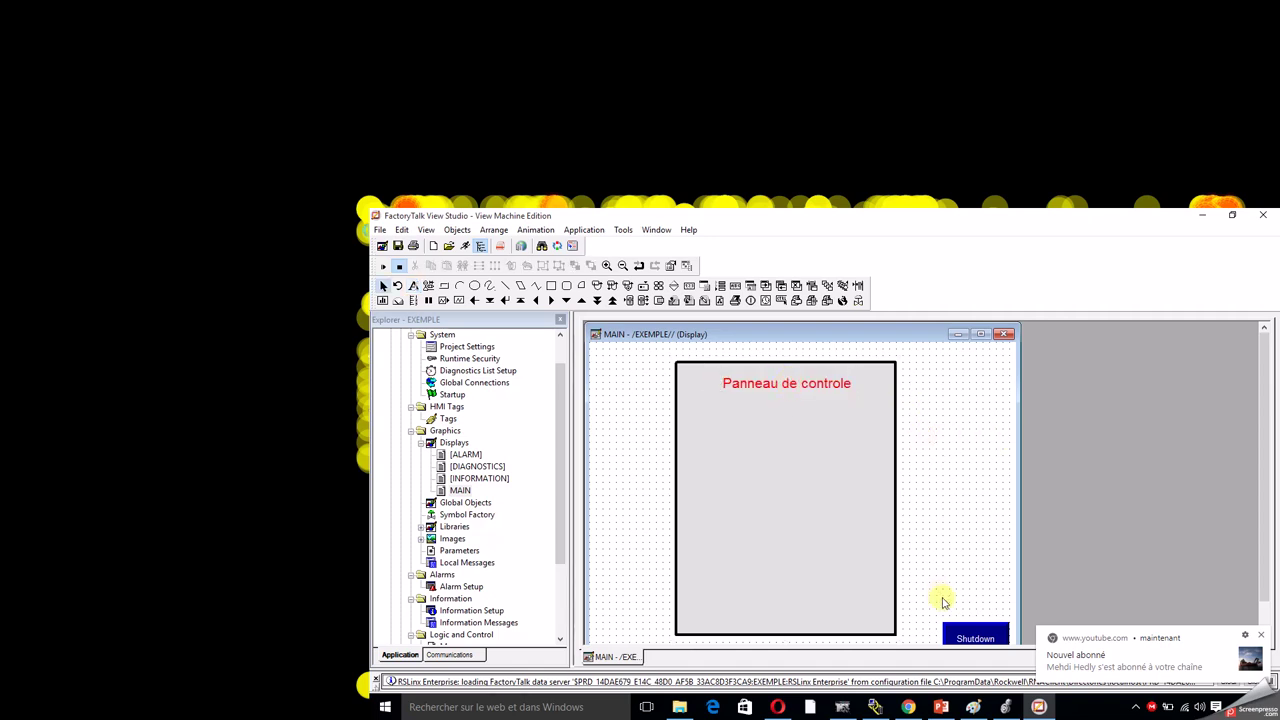
# - Consult the Paint sketch and draw a numeric display below the title in the right half of the panel rectangle
pyautogui.moveTo(1038, 707)
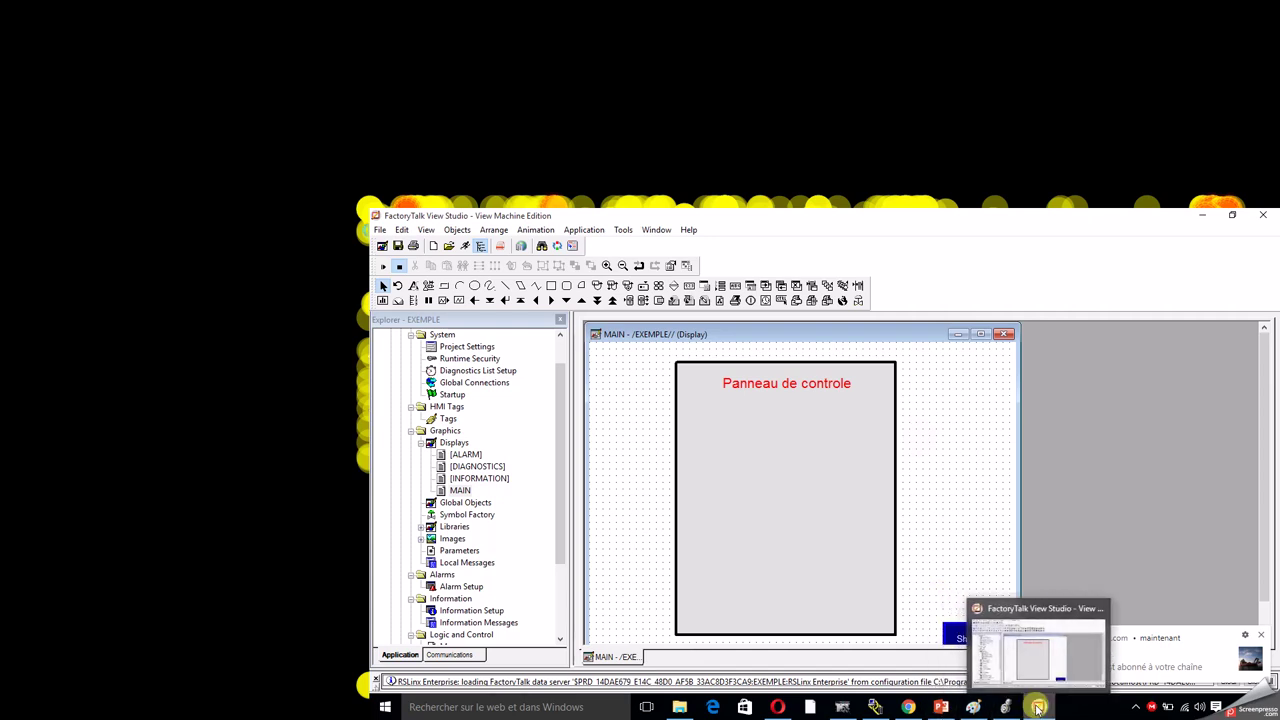
pyautogui.click(973, 707)
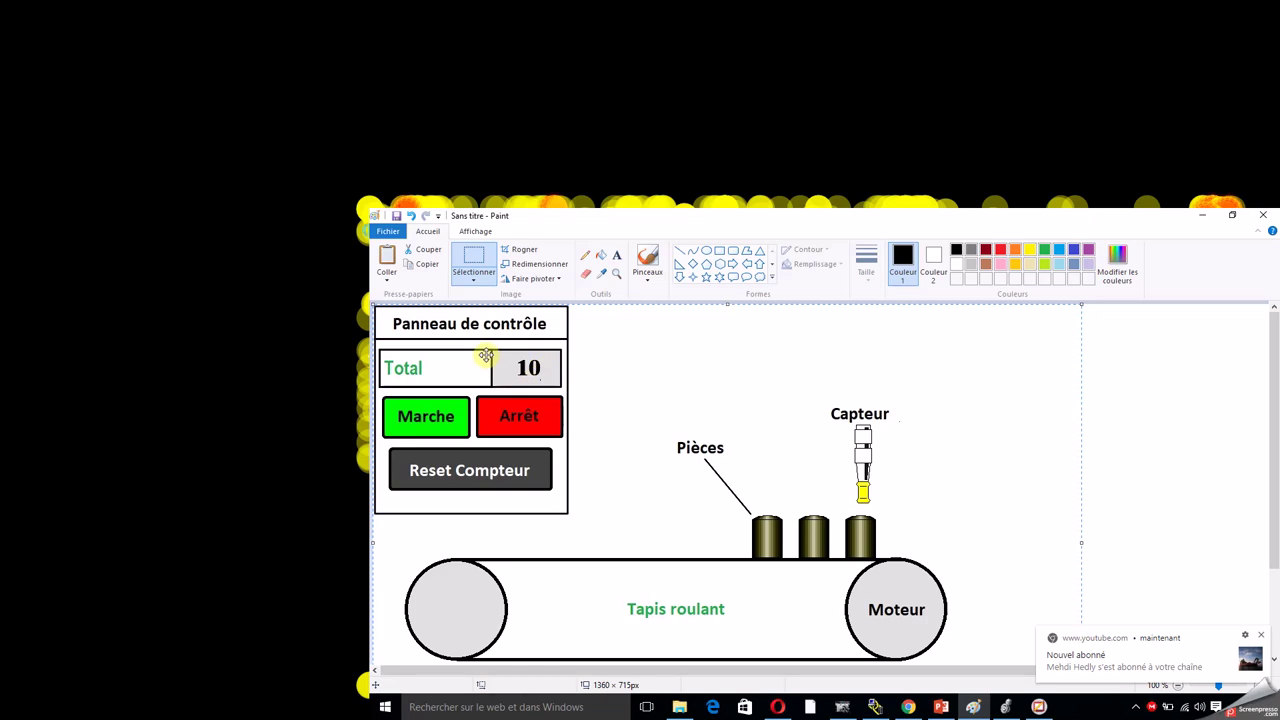
pyautogui.click(1202, 215)
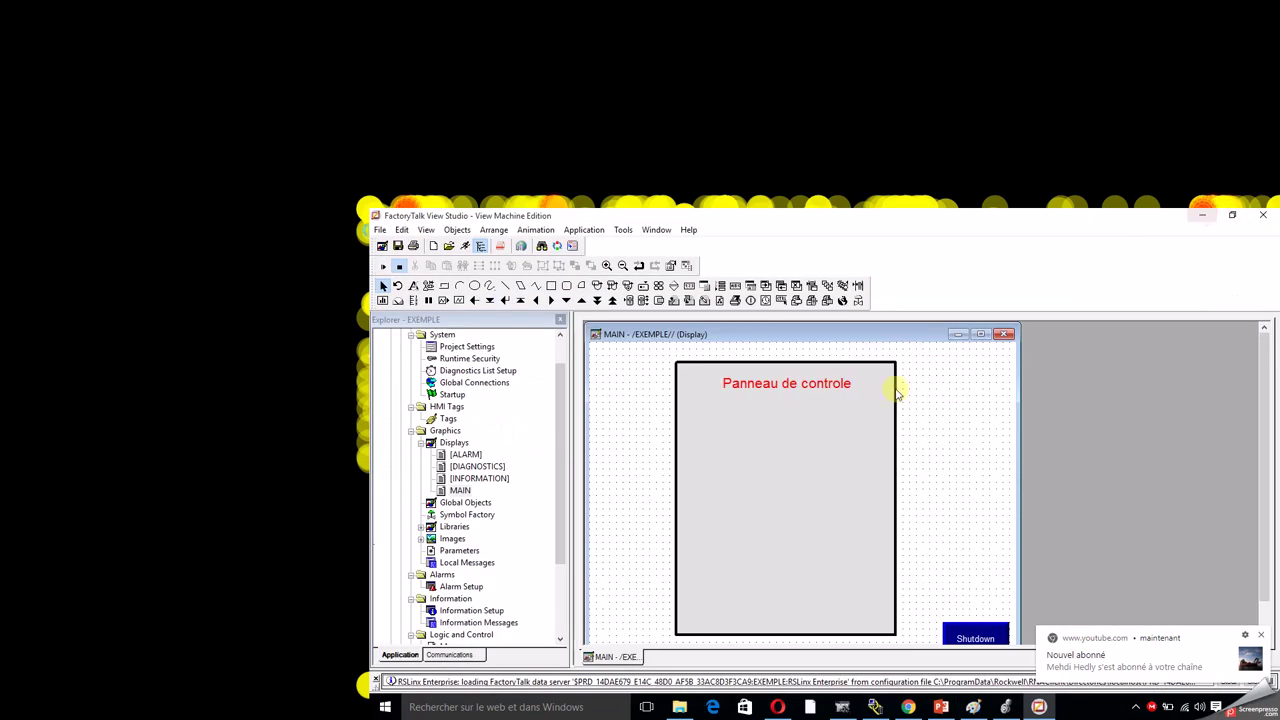
pyautogui.click(688, 287)
pyautogui.moveTo(783, 409); pyautogui.dragTo(868, 437)
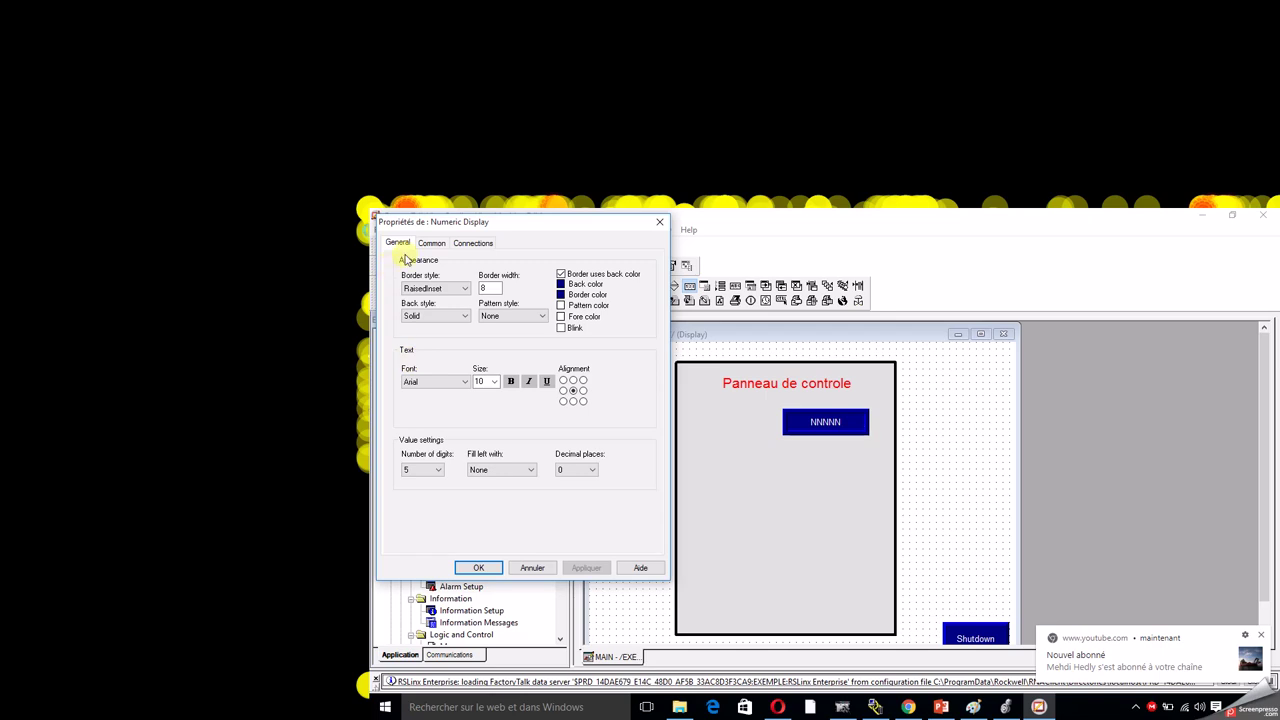
# - Open the tag browser for the numeric display's Value connection and refresh all folders
pyautogui.click(464, 244)
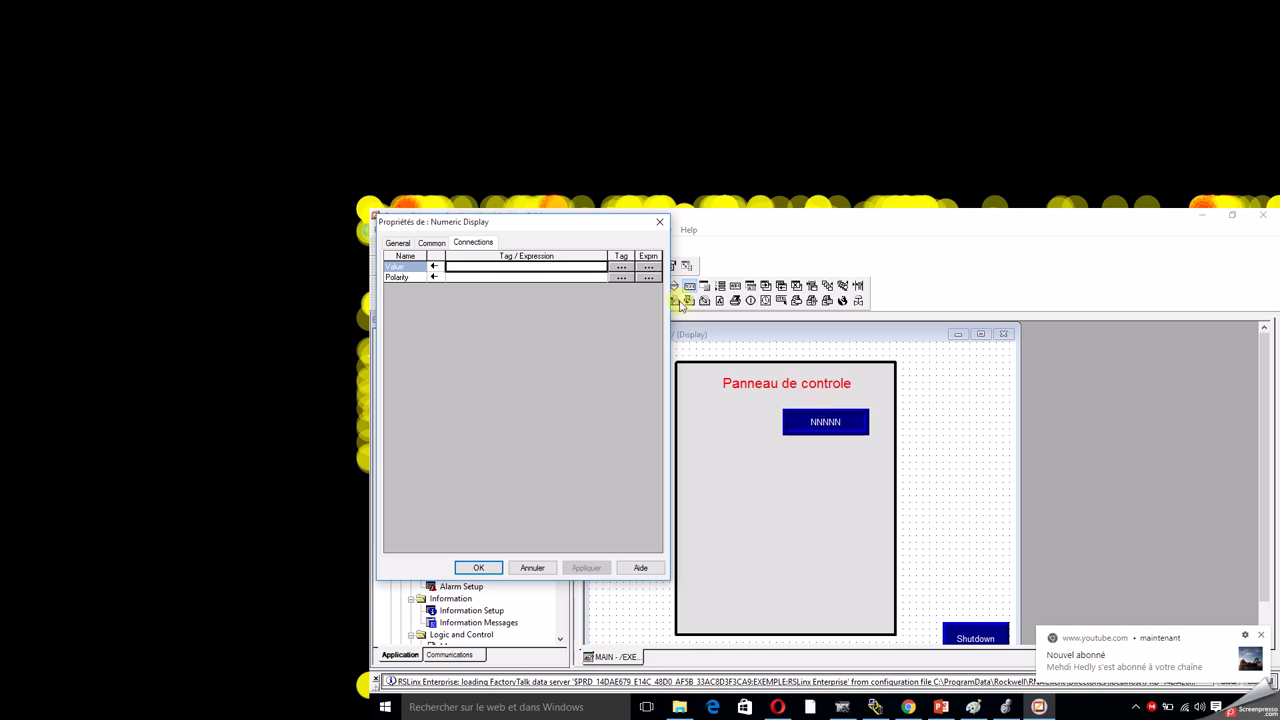
pyautogui.click(622, 268)
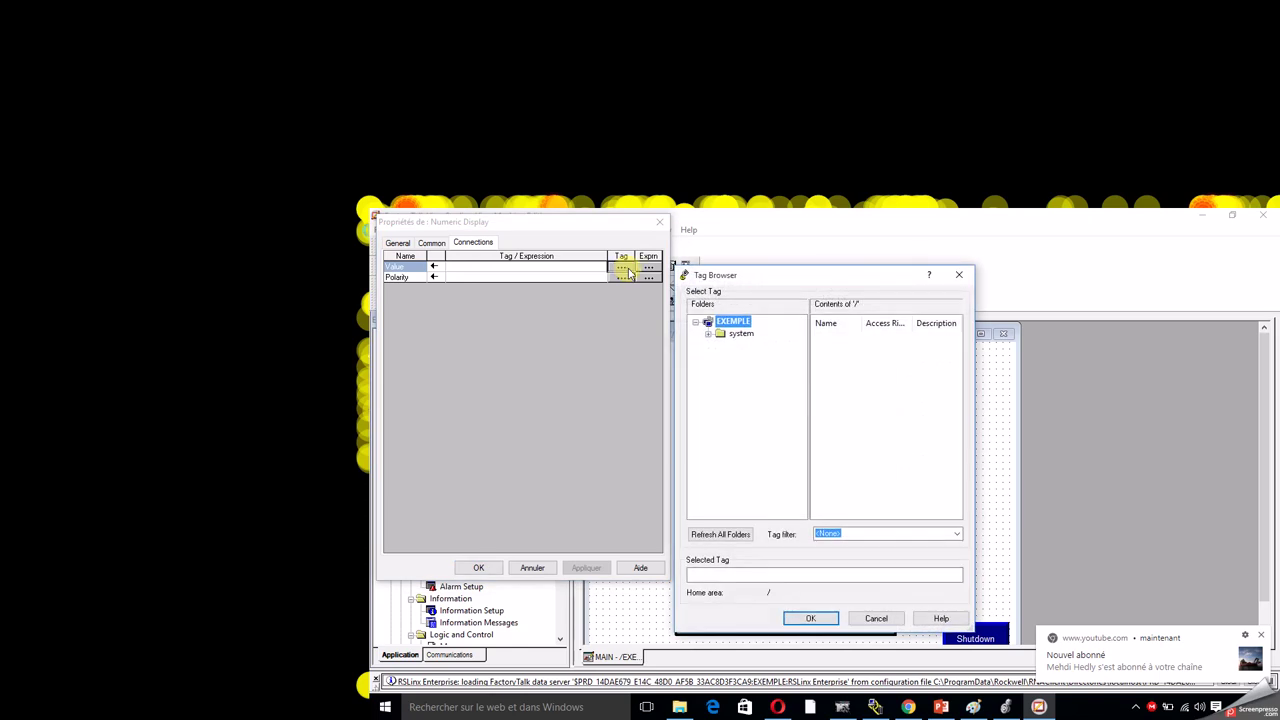
pyautogui.rightClick(745, 324)
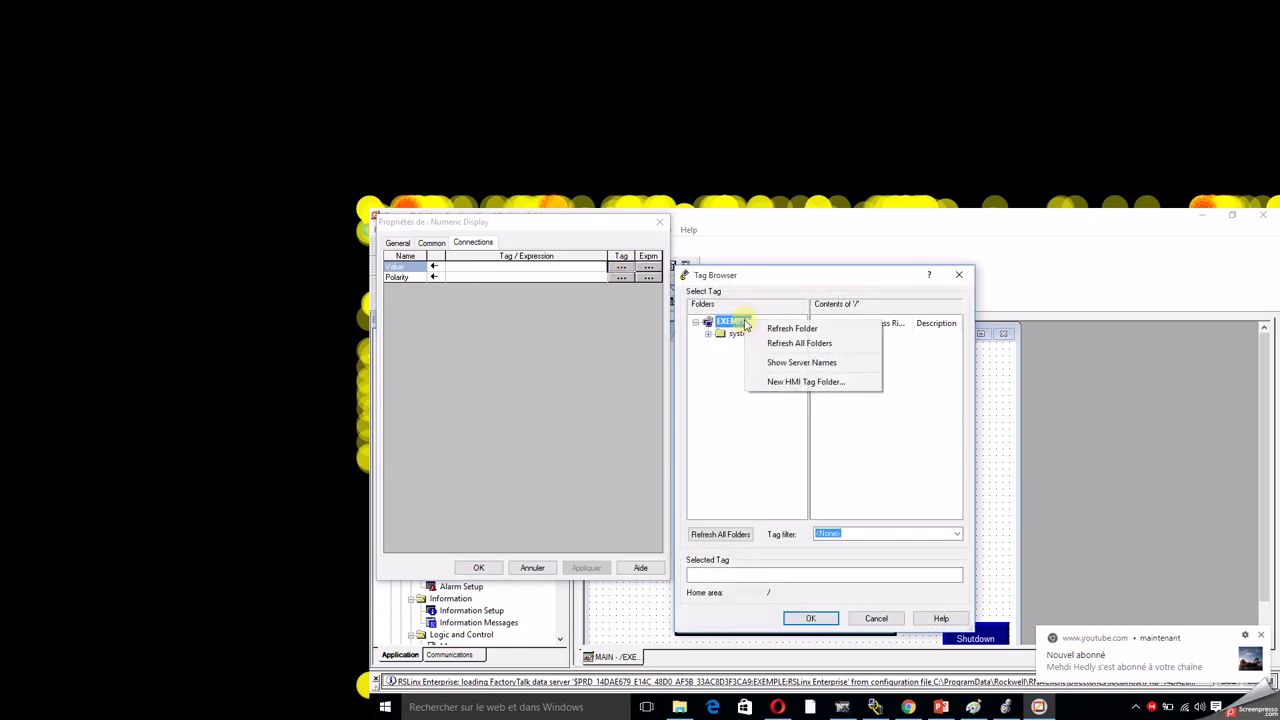
pyautogui.click(788, 344)
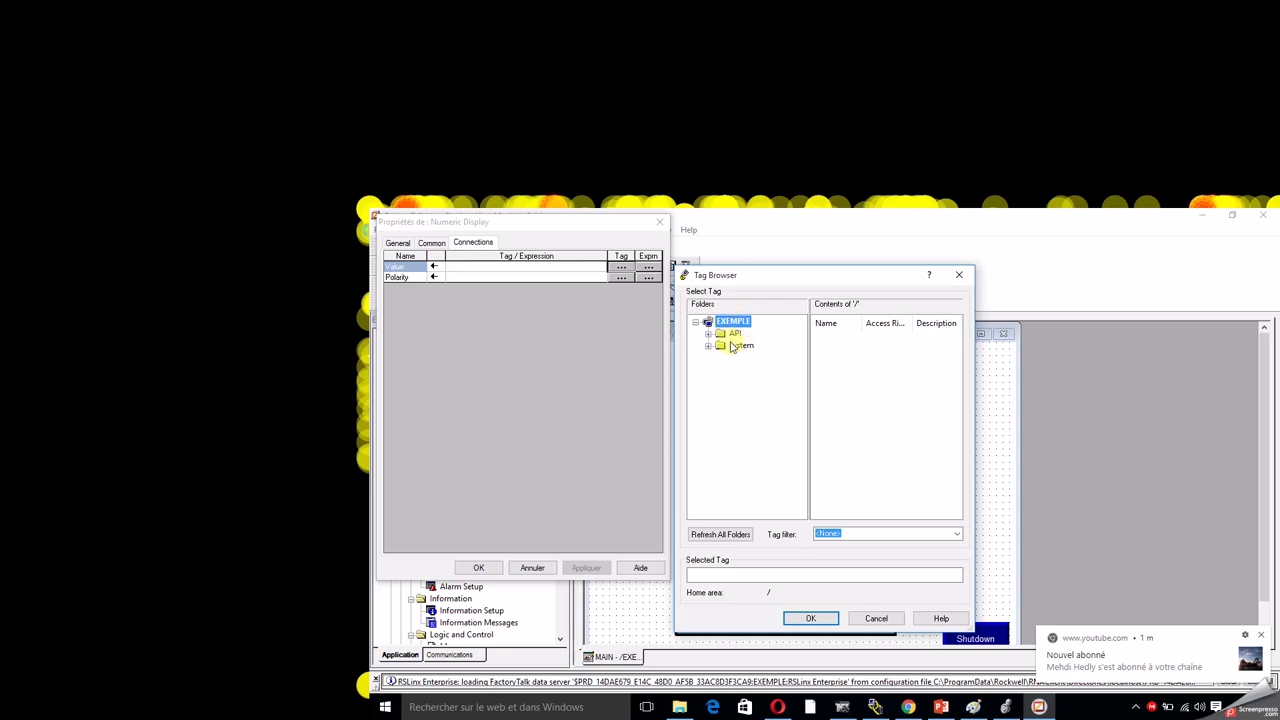
# - Assign the nbr tag from the API shortcut's Online folder to the numeric display's Value connection
pyautogui.click(707, 335)
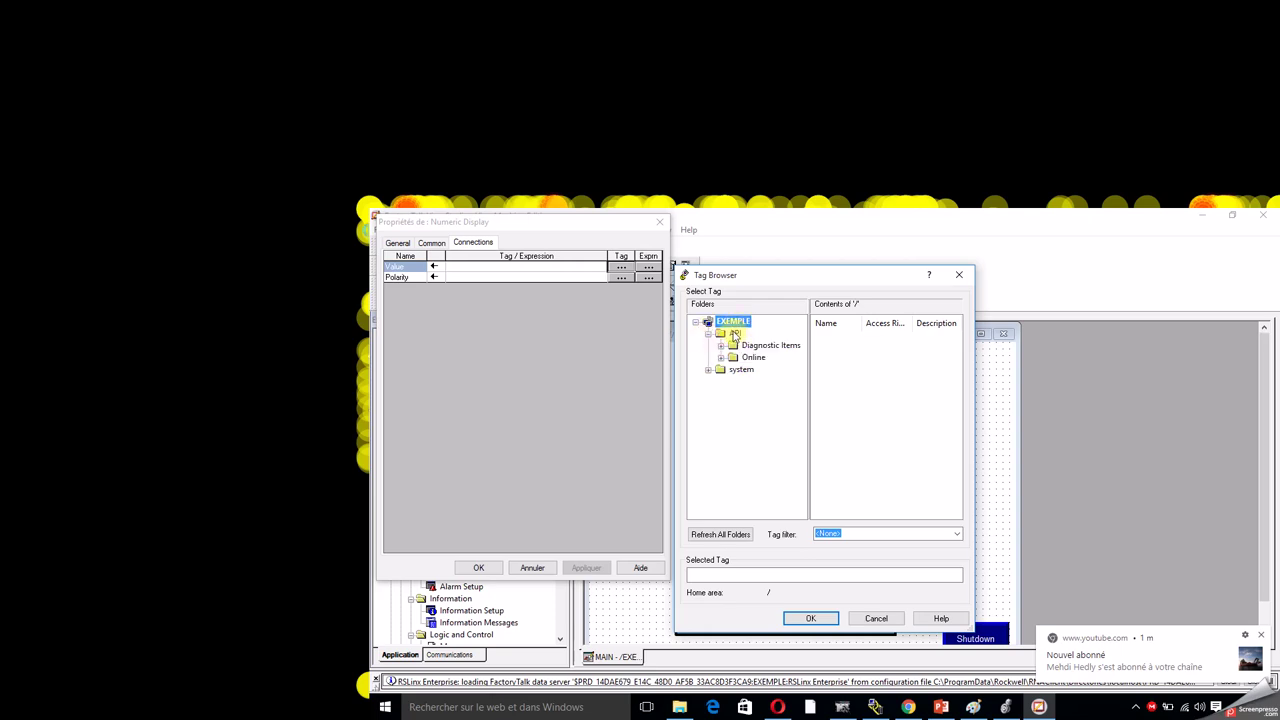
pyautogui.click(733, 335)
pyautogui.click(752, 358)
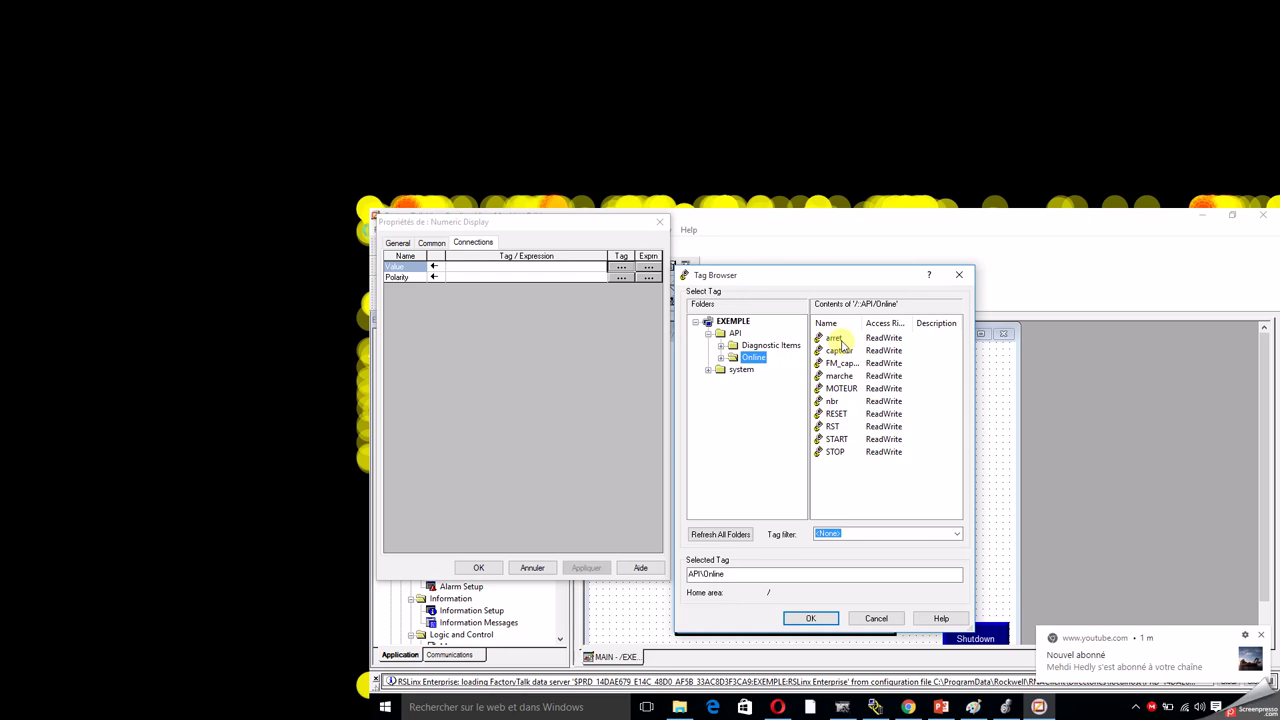
pyautogui.click(832, 402)
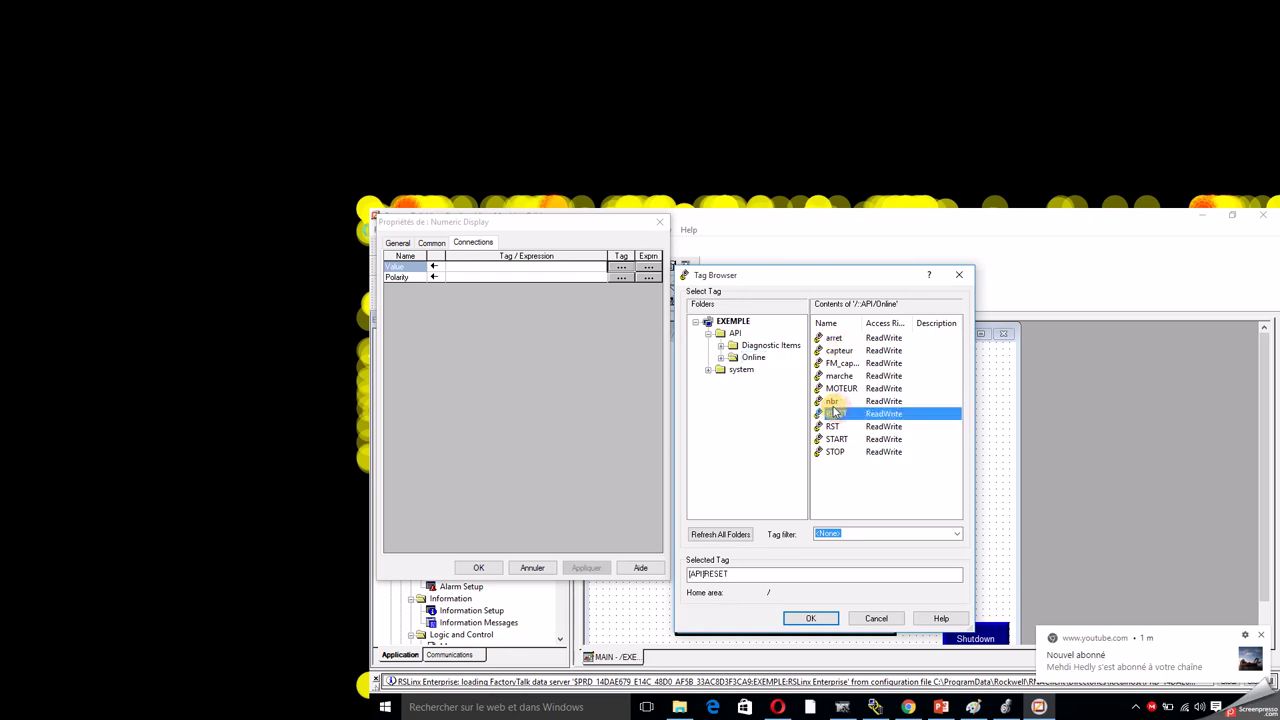
pyautogui.click(812, 619)
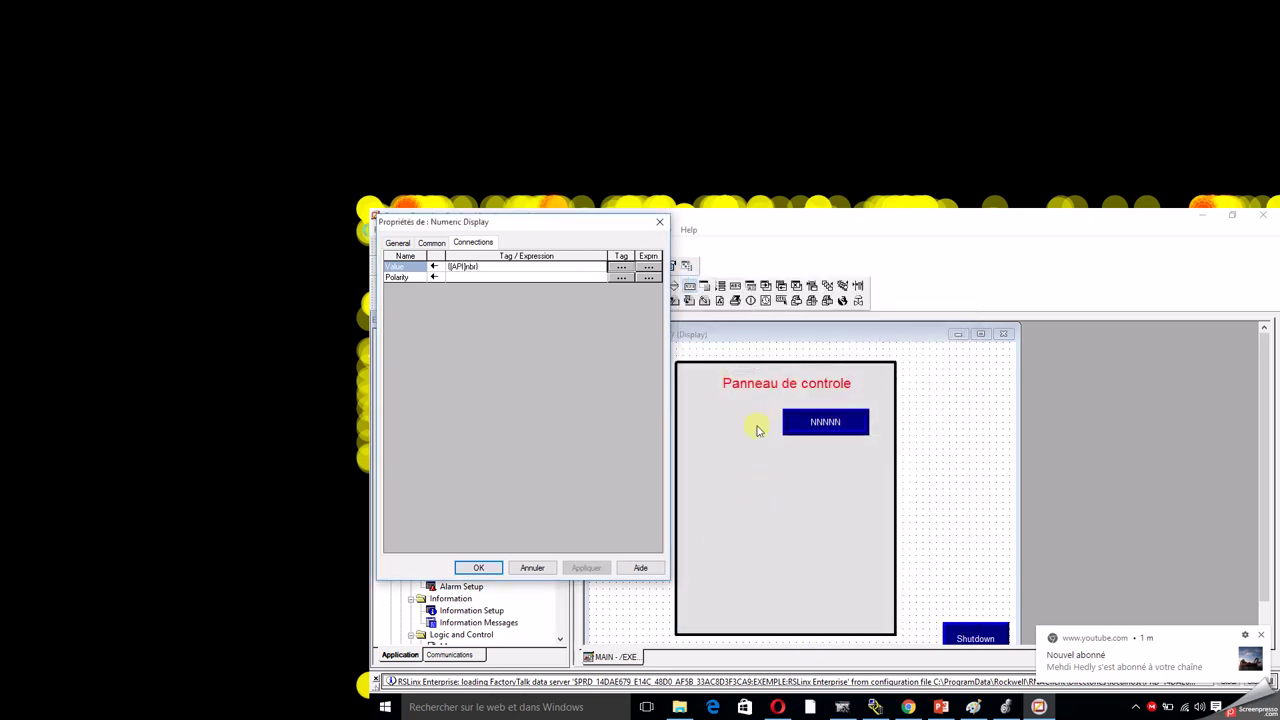